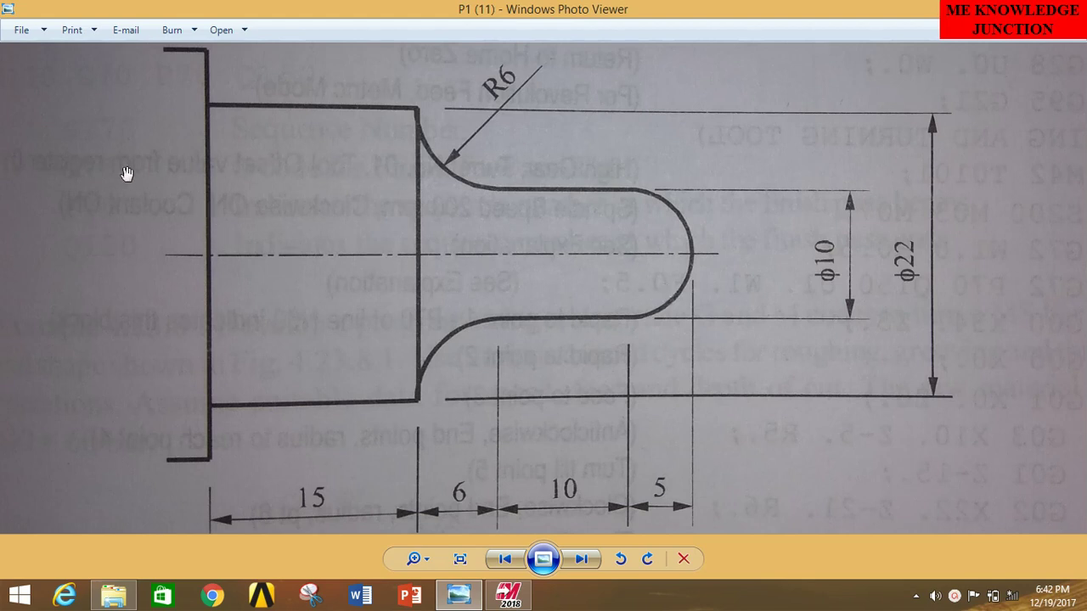
Switch from the part drawing to Mastercam and load the metric system configuration
scroll(127, 173, up, 1)
scroll(339, 243, down, 1)
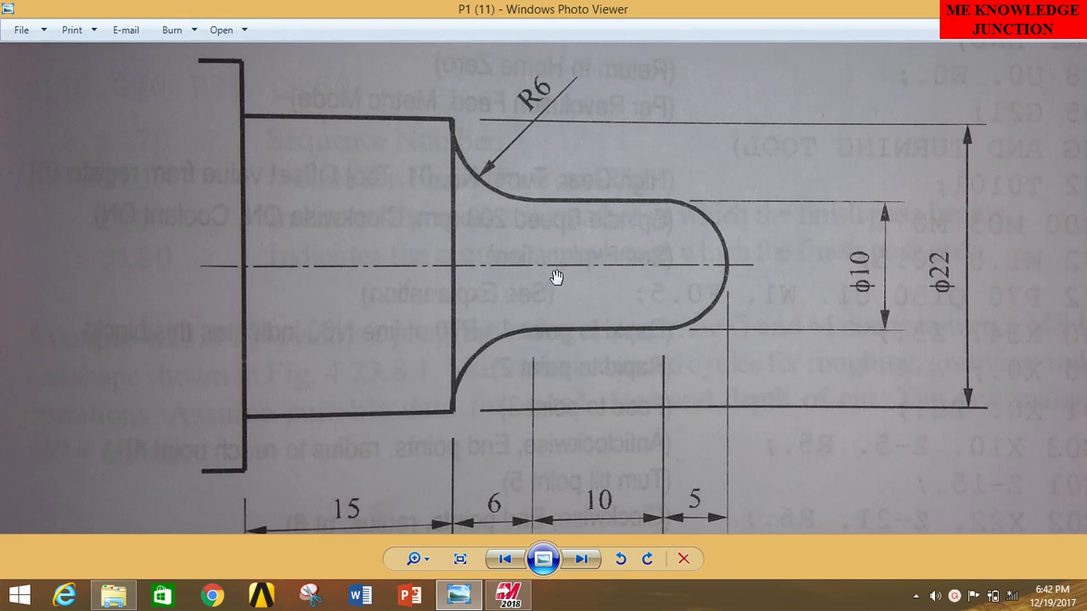
scroll(552, 278, down, 1)
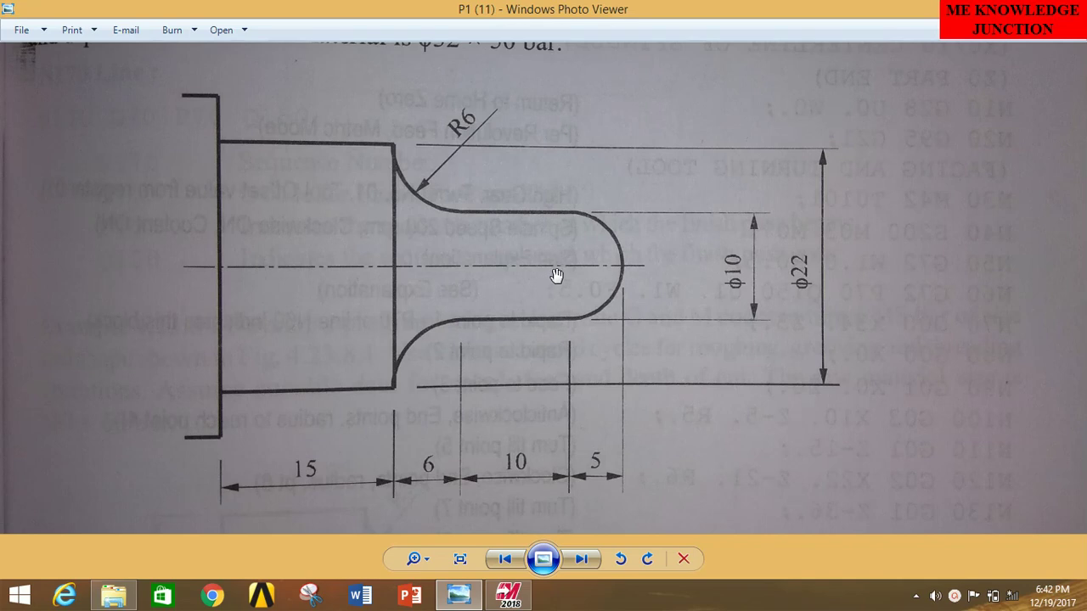
click(509, 595)
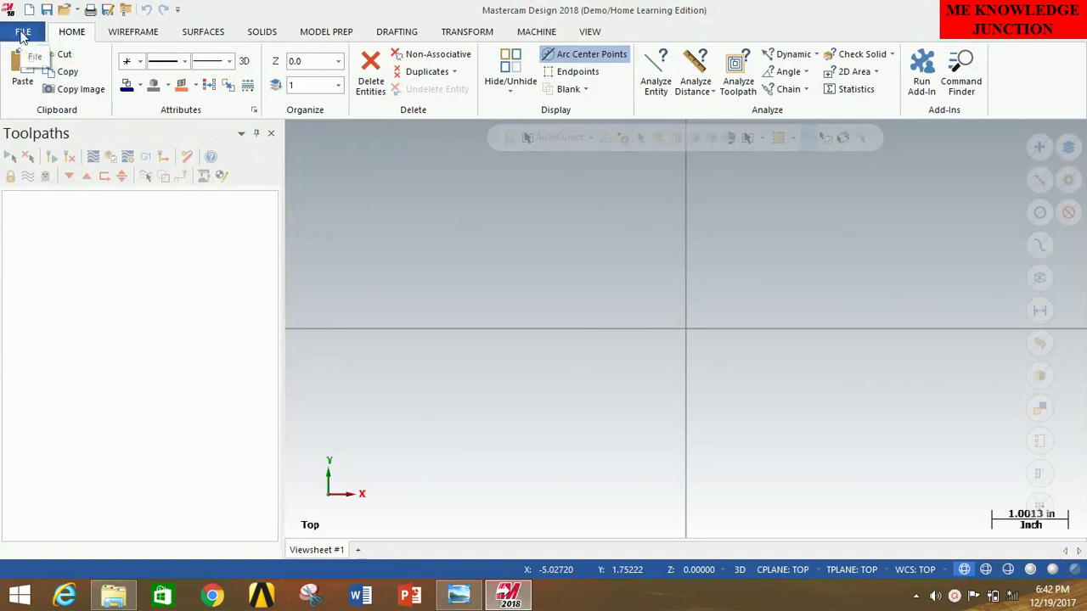
click(23, 34)
click(63, 455)
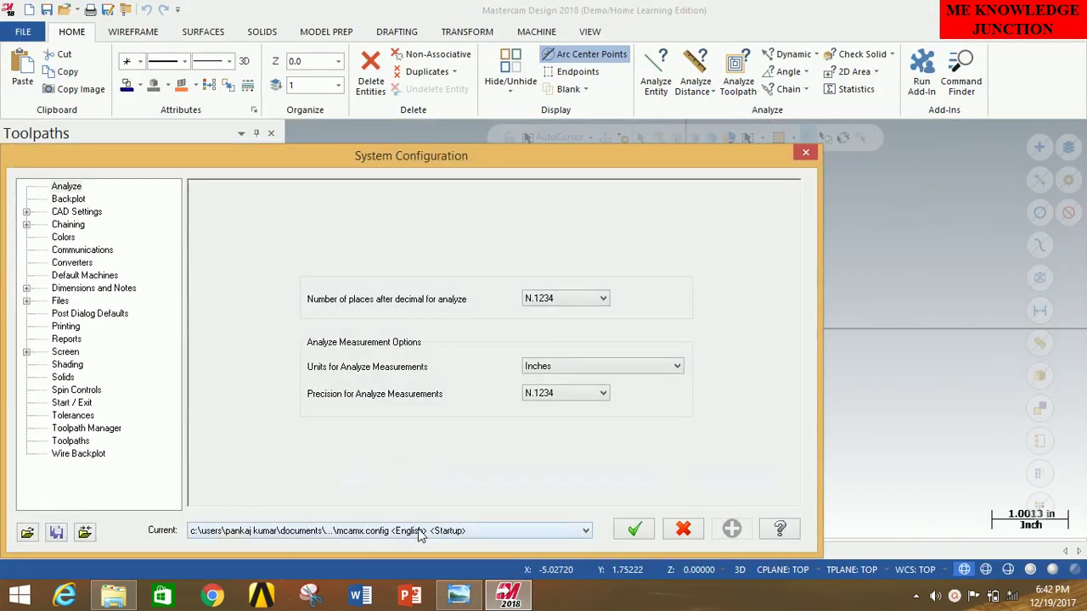
click(418, 533)
click(416, 550)
click(635, 530)
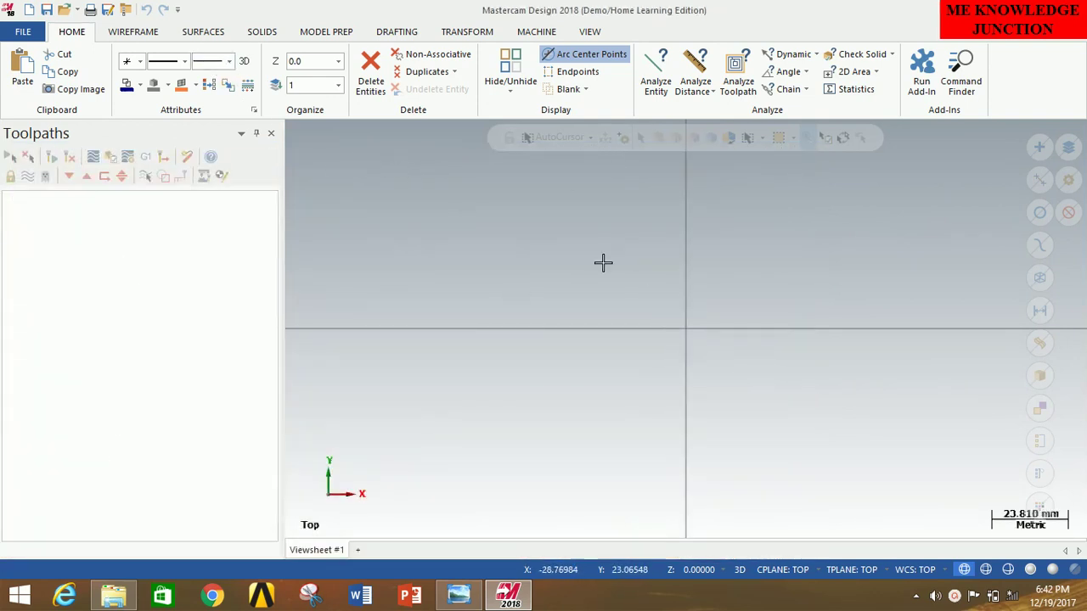
Create a wireframe point at X -5, Y 5
click(151, 34)
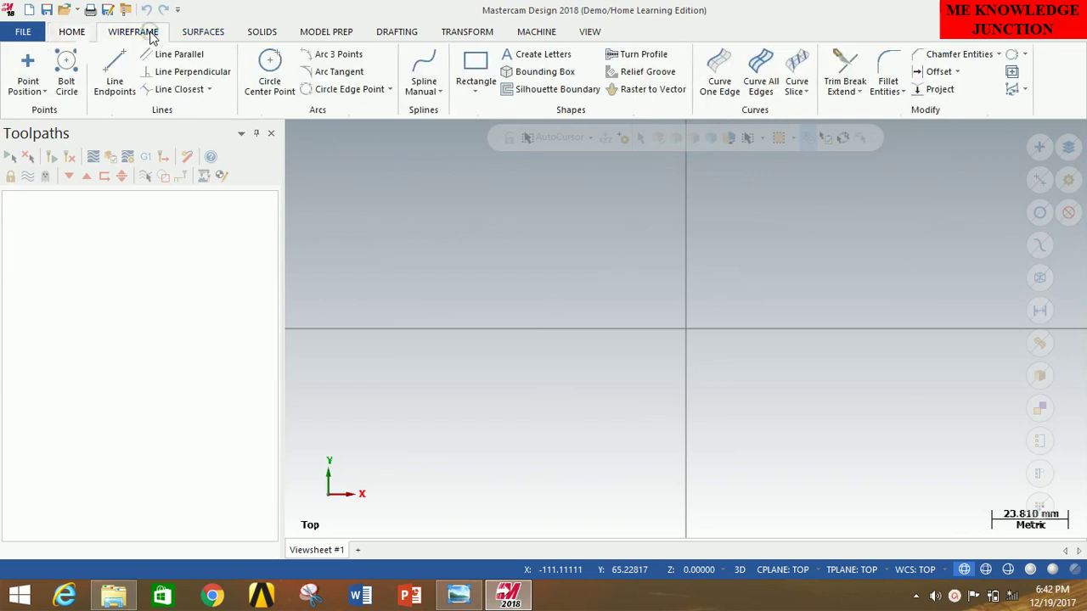
click(461, 598)
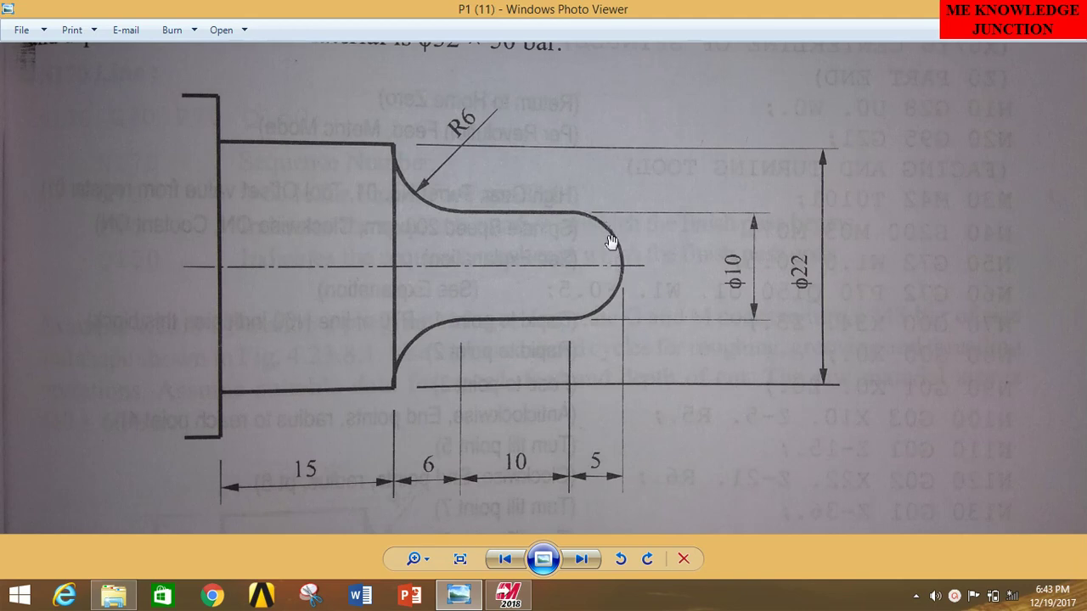
click(509, 594)
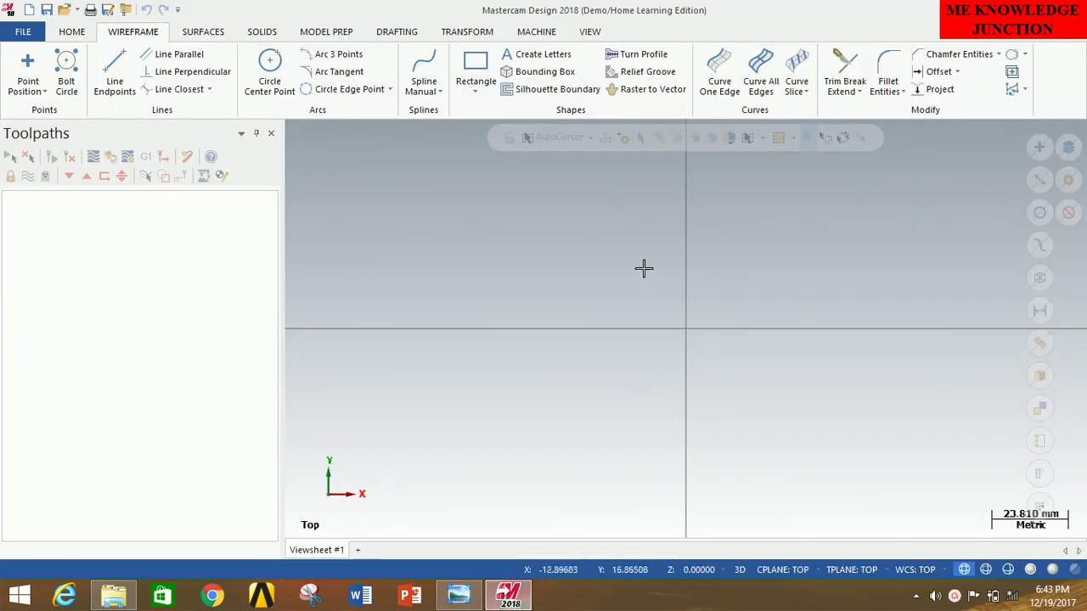
click(26, 71)
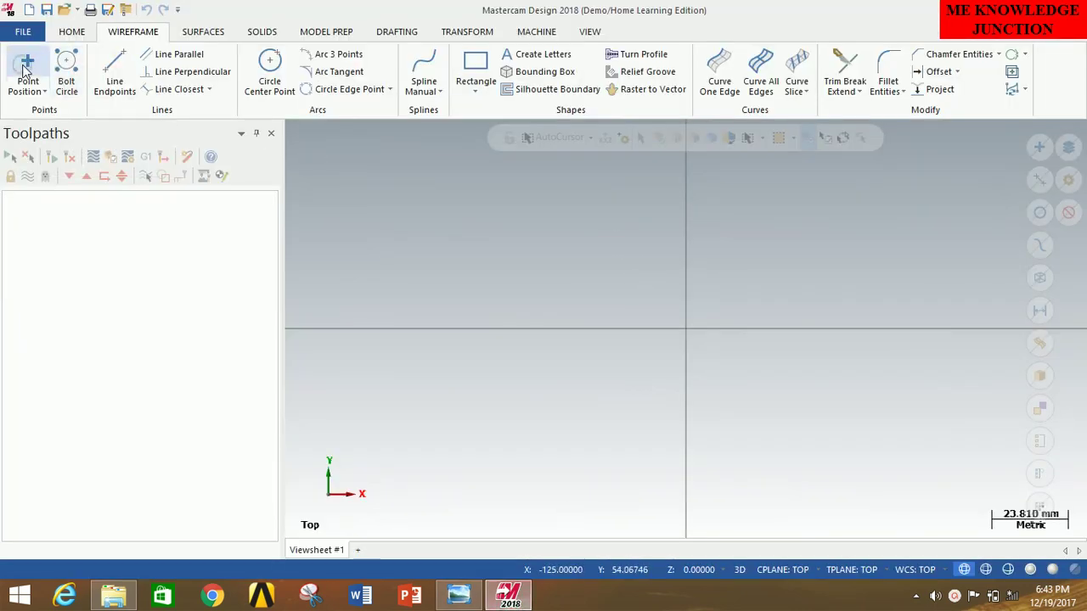
key(space)
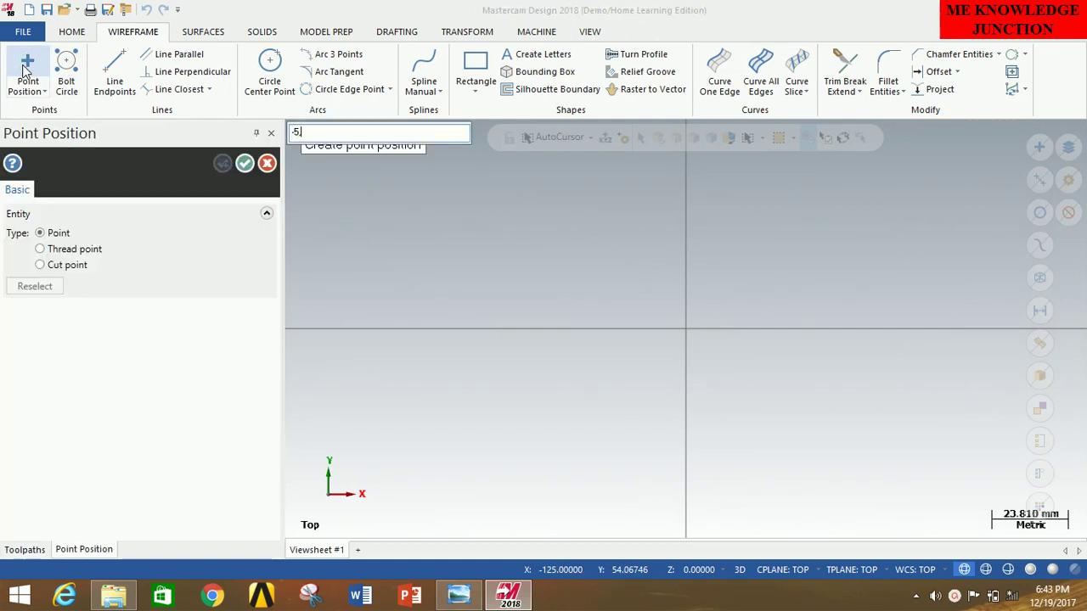
key(Return)
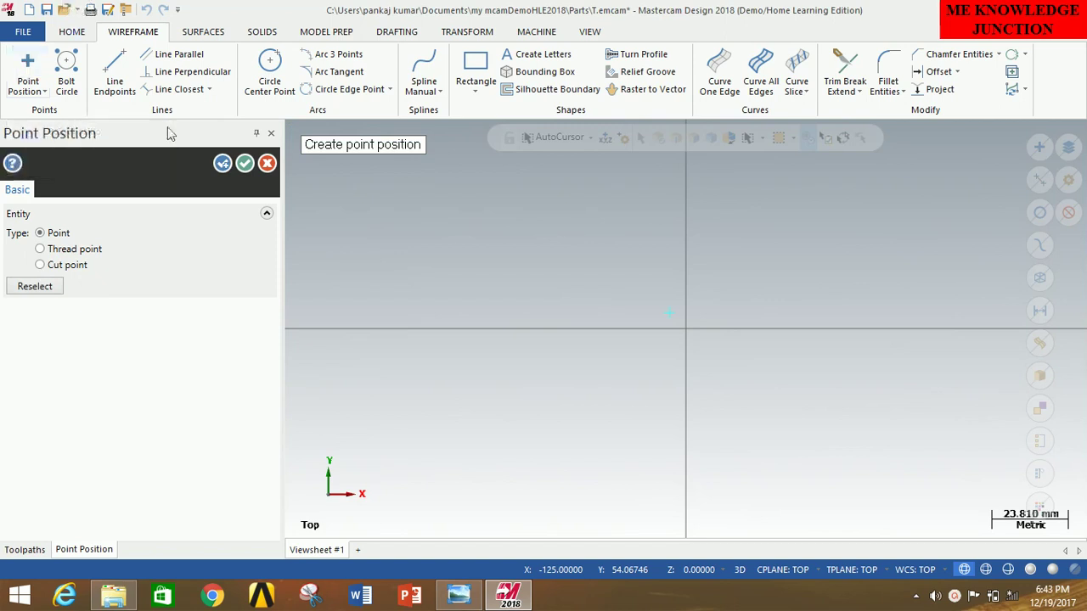
click(245, 163)
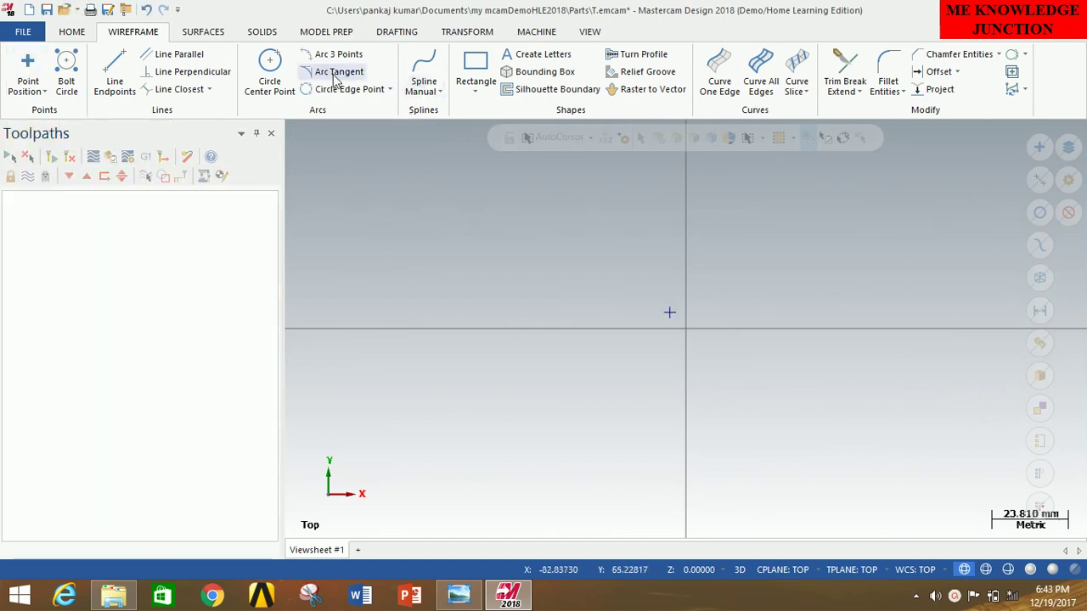
Draw an arc by endpoints from the point at X -5, Y 5 to the origin with a 5 mm radius
click(390, 90)
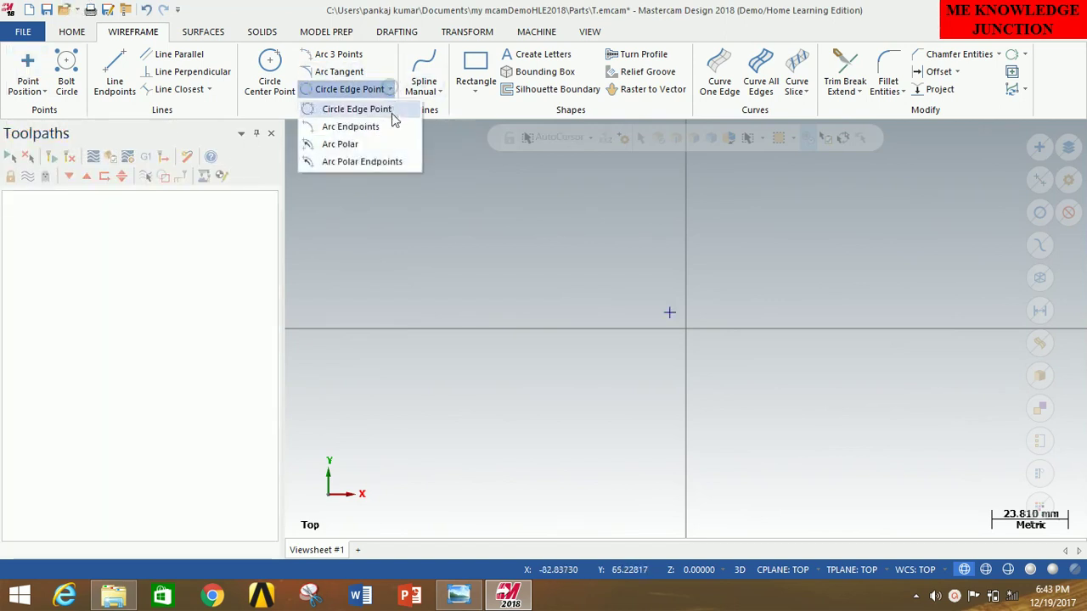
click(394, 126)
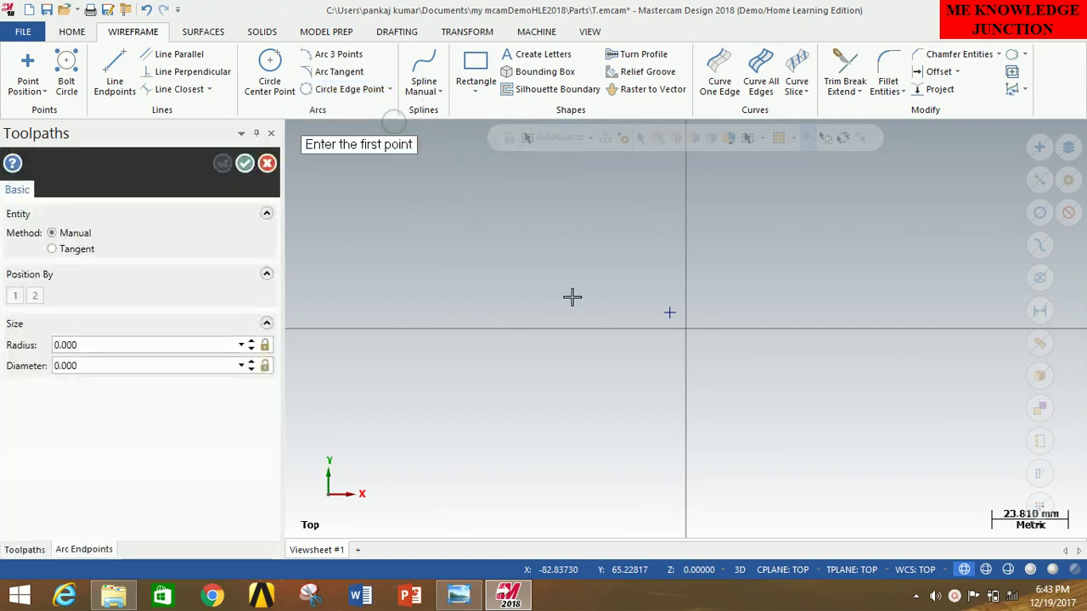
scroll(658, 316, up, 6)
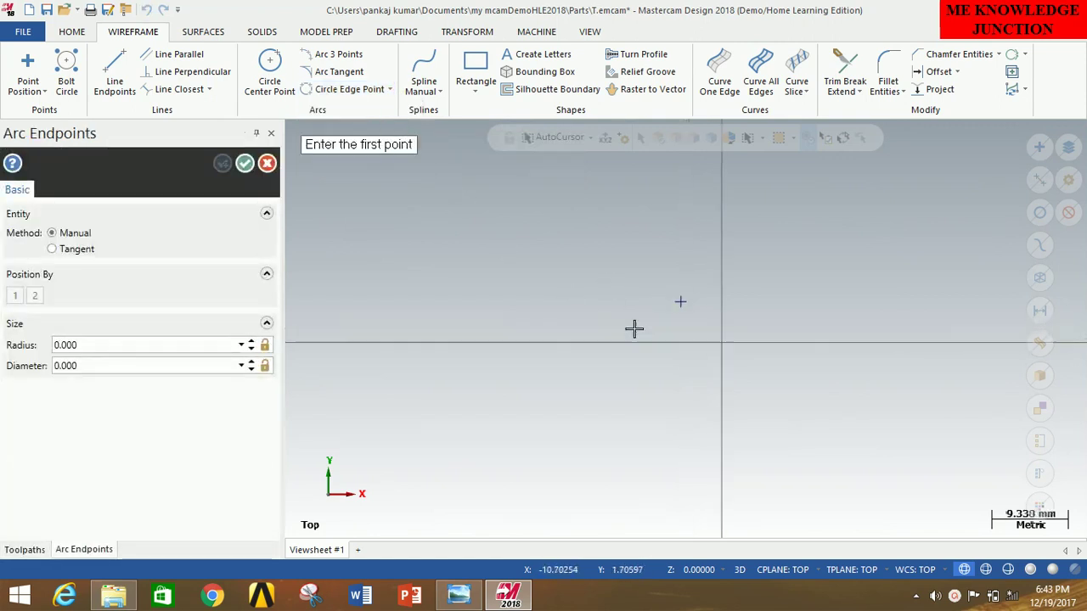
scroll(669, 309, up, 1)
click(720, 277)
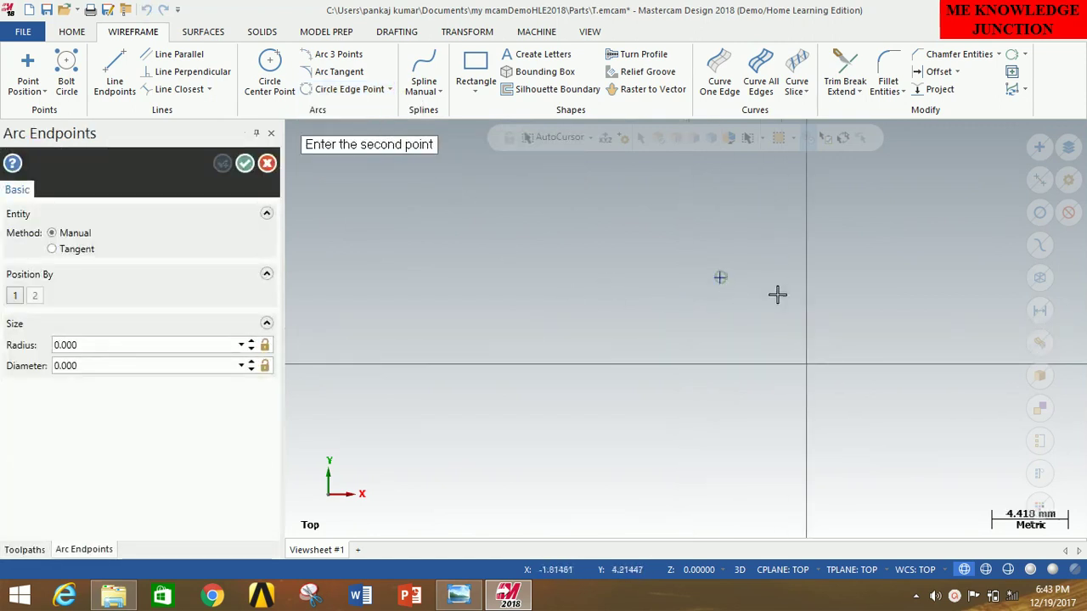
click(807, 366)
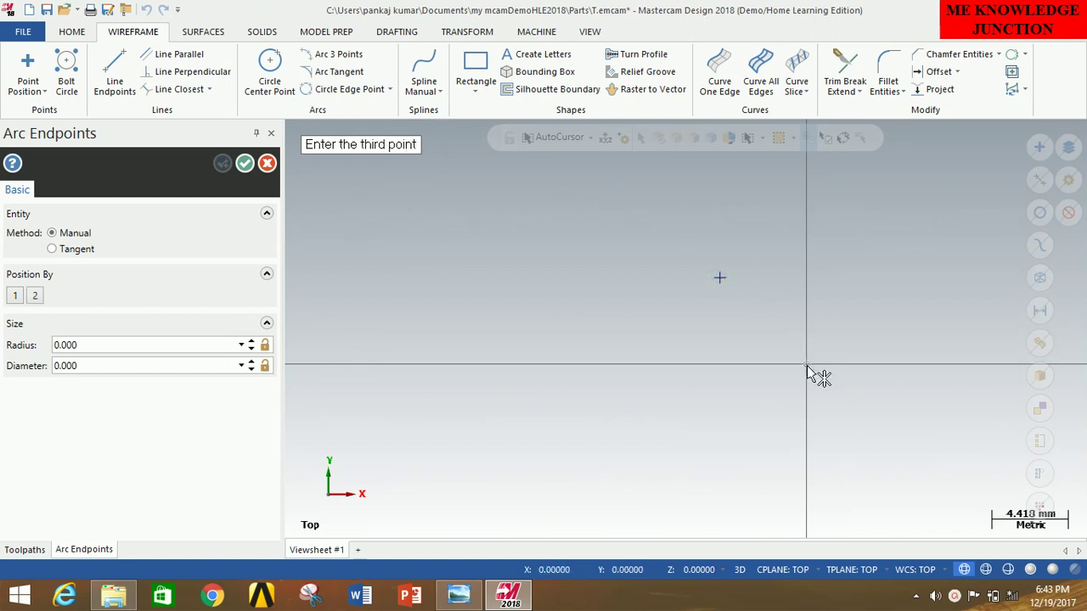
click(788, 316)
double_click(100, 344)
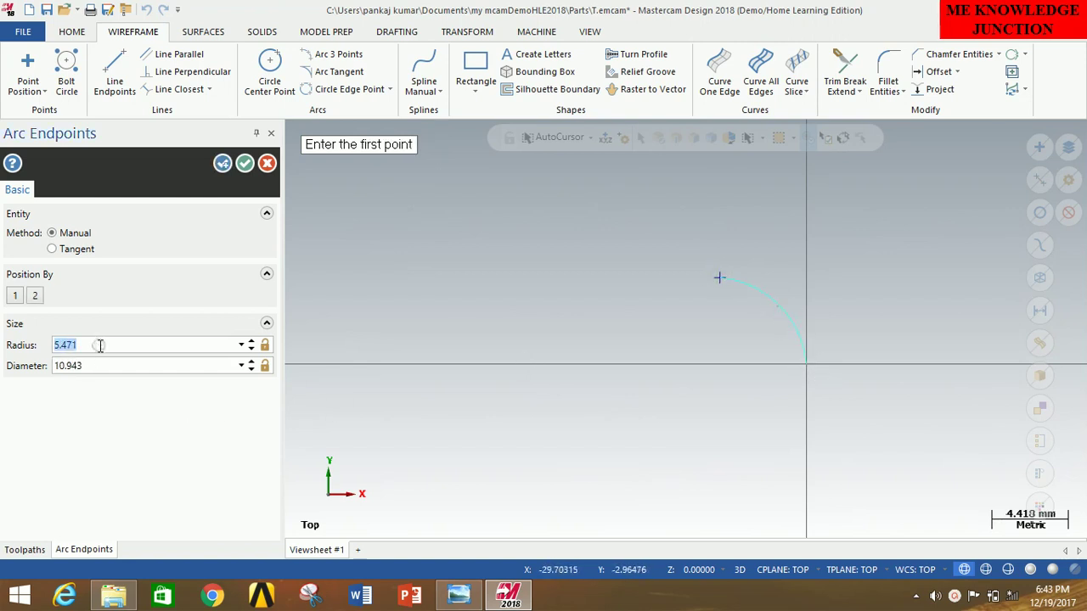
text(5)
key(Return)
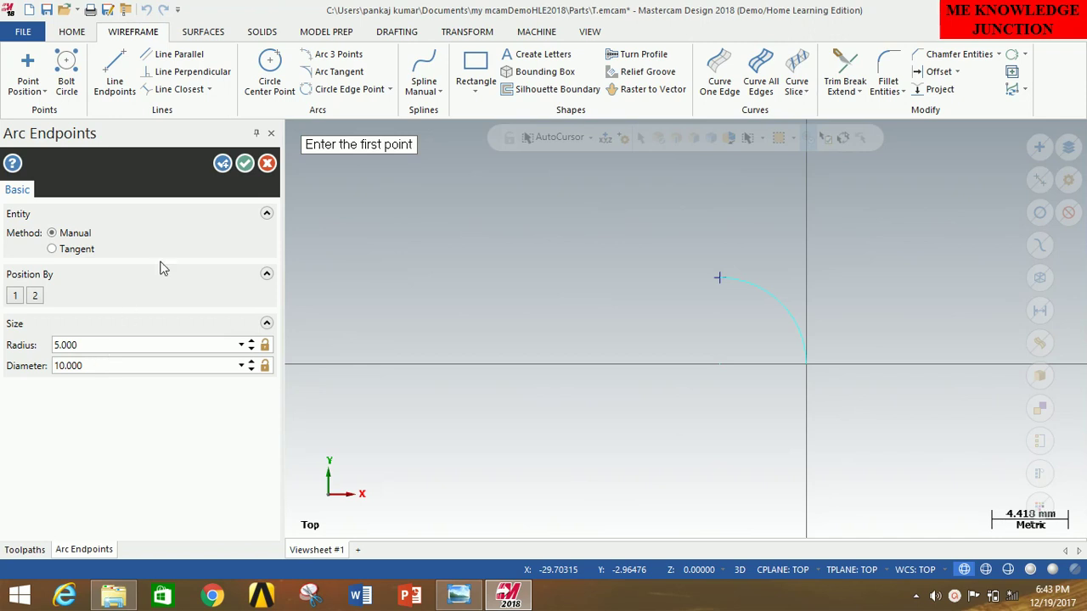
click(241, 167)
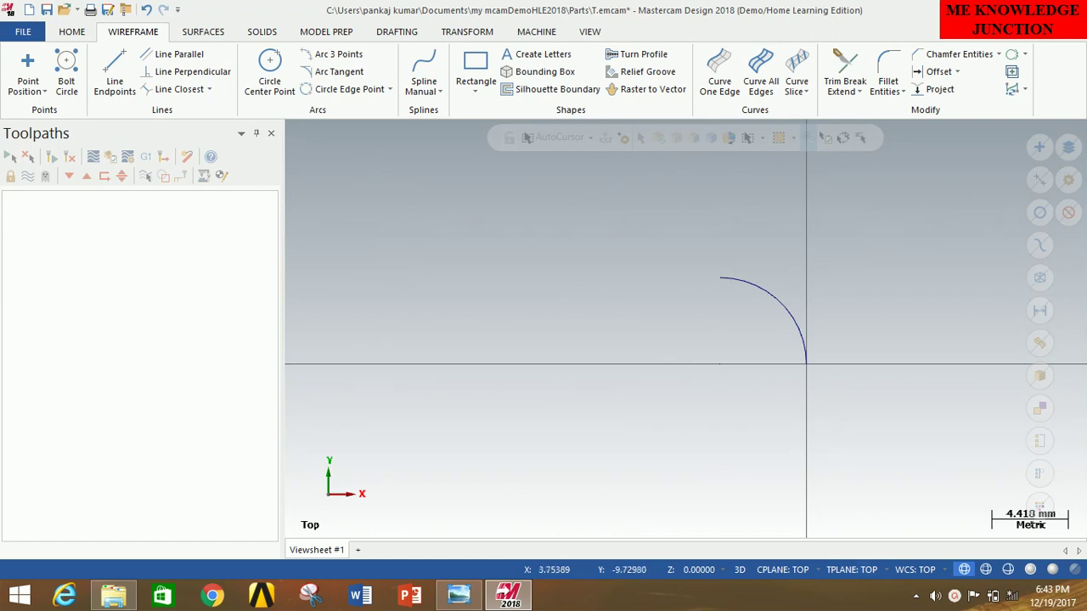
Check the part drawing, and draw a 10 mm line at 180° from the upper end of the 5 mm arc
click(458, 594)
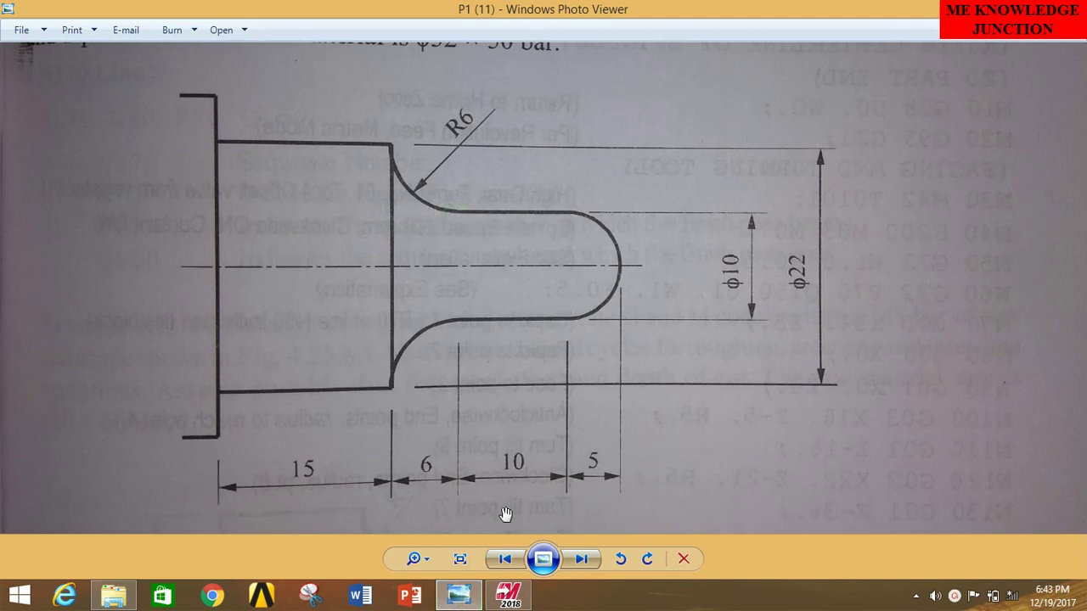
drag(522, 465, 514, 457)
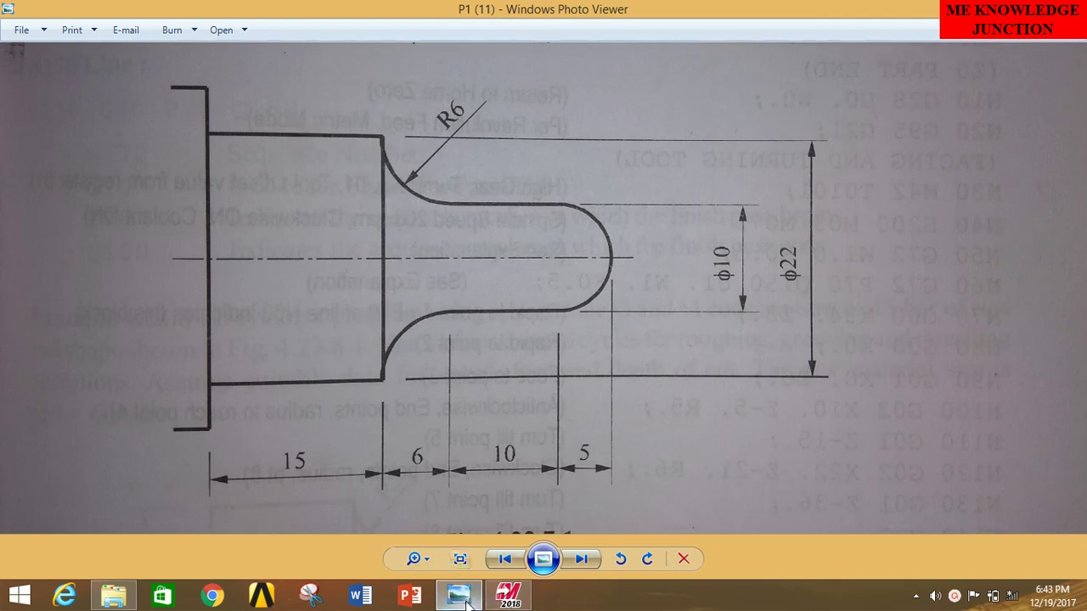
click(509, 594)
click(119, 68)
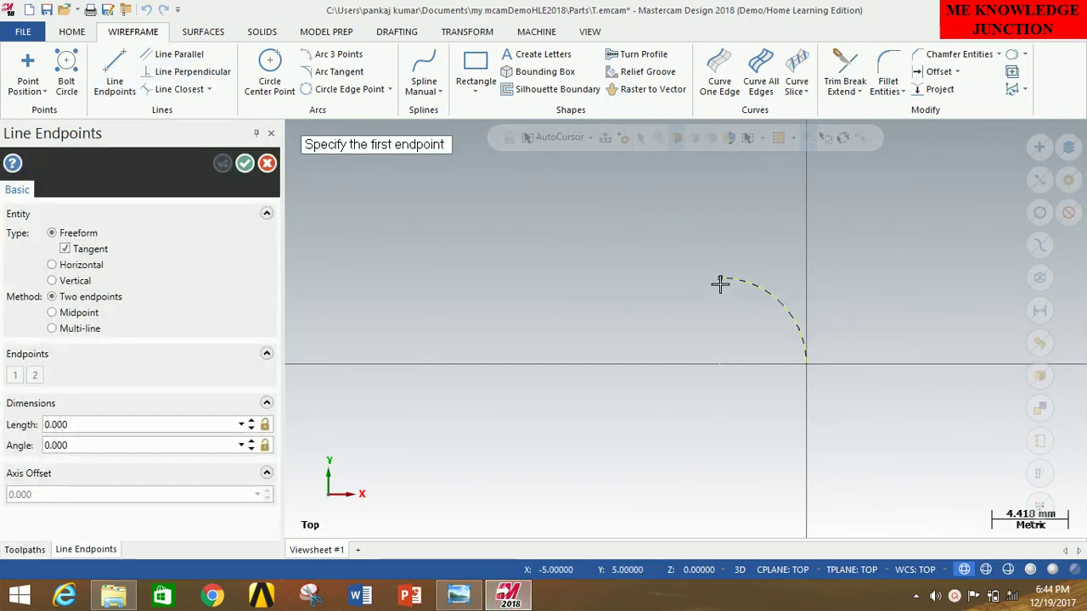
click(720, 280)
click(561, 287)
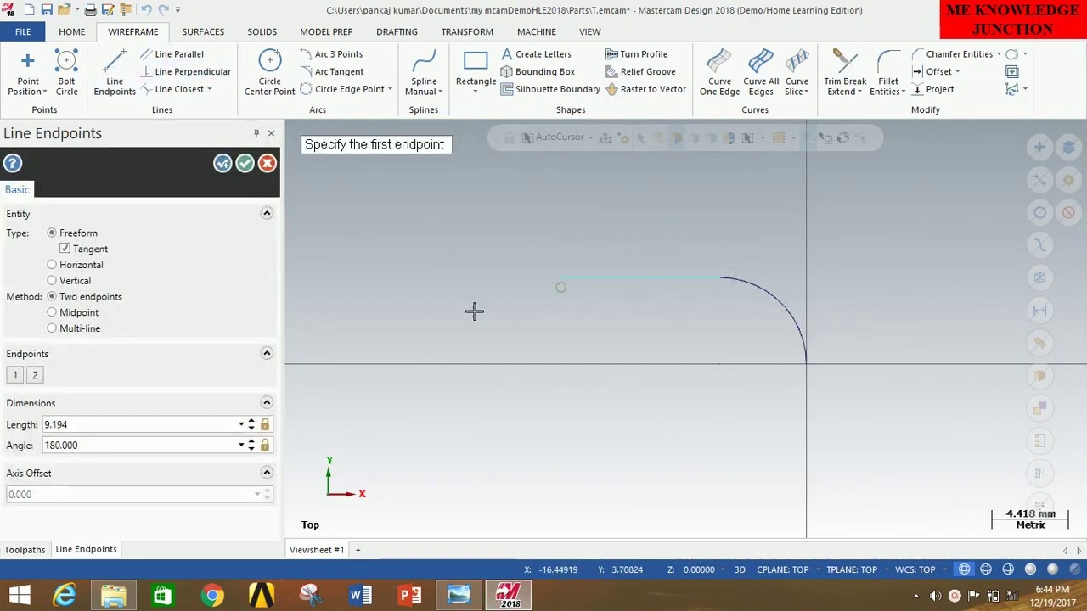
double_click(128, 422)
text(10)
key(Return)
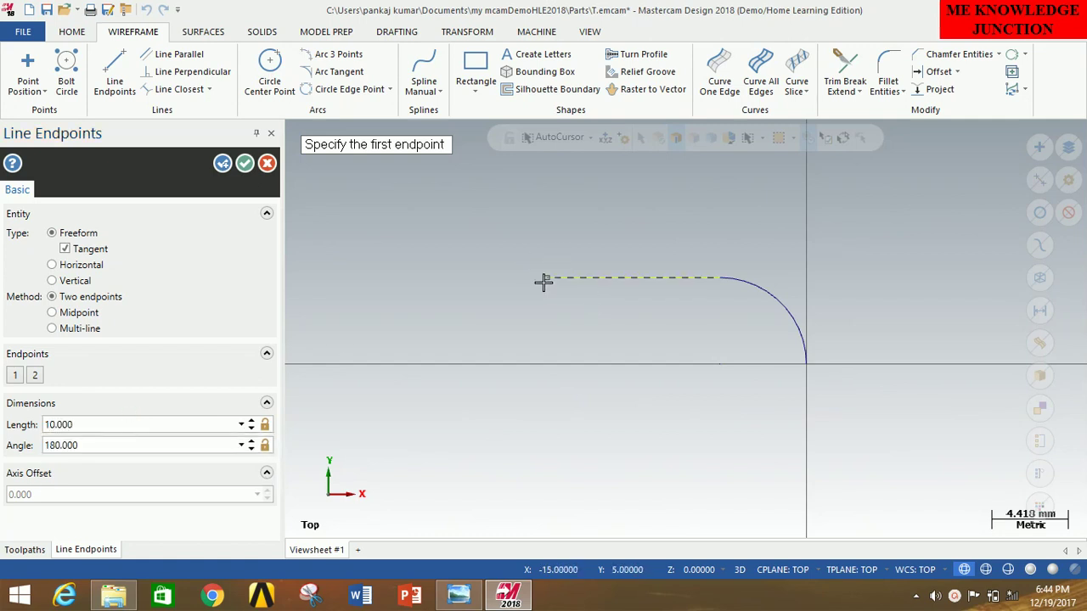
Continue the profile with a 6 mm line at 180° from the end of the 10 mm line
click(544, 280)
click(445, 279)
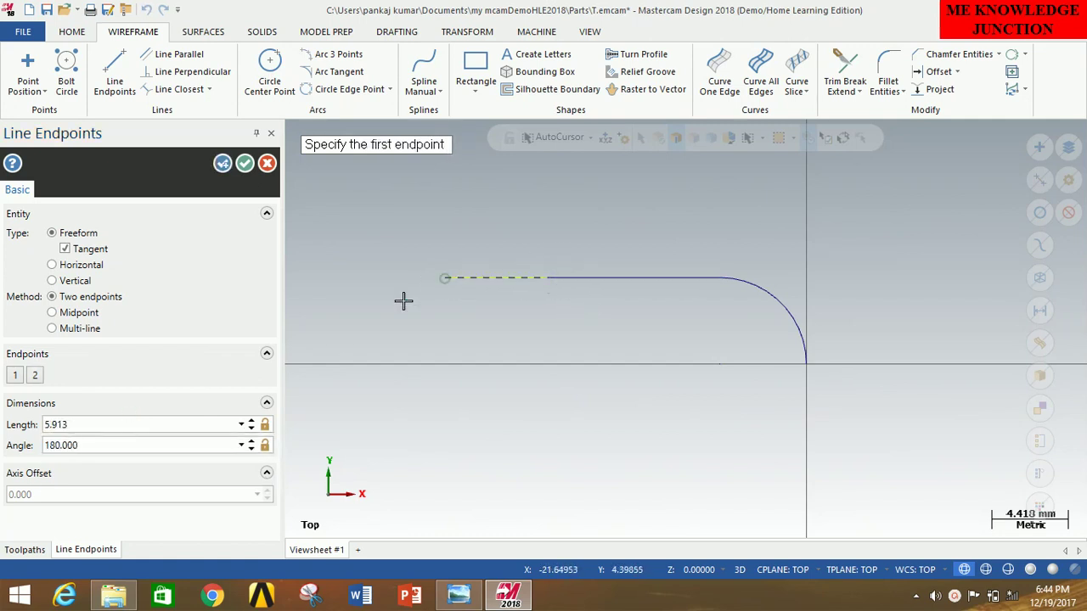
double_click(126, 424)
text(6)
key(Return)
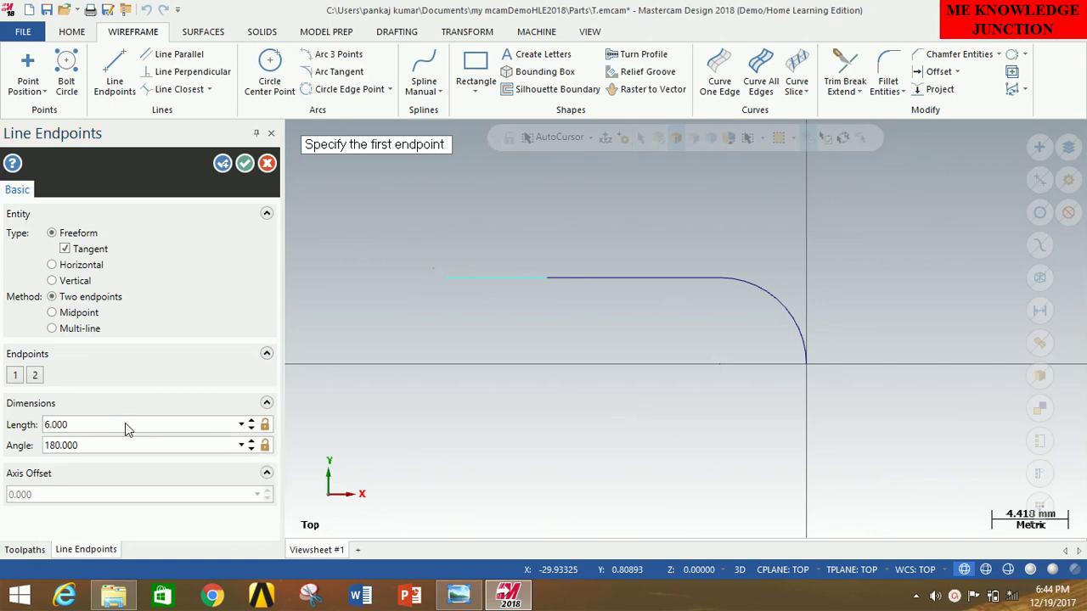
Draw a 6 mm line at 90° upward from the end of the 6 mm horizontal line
click(443, 278)
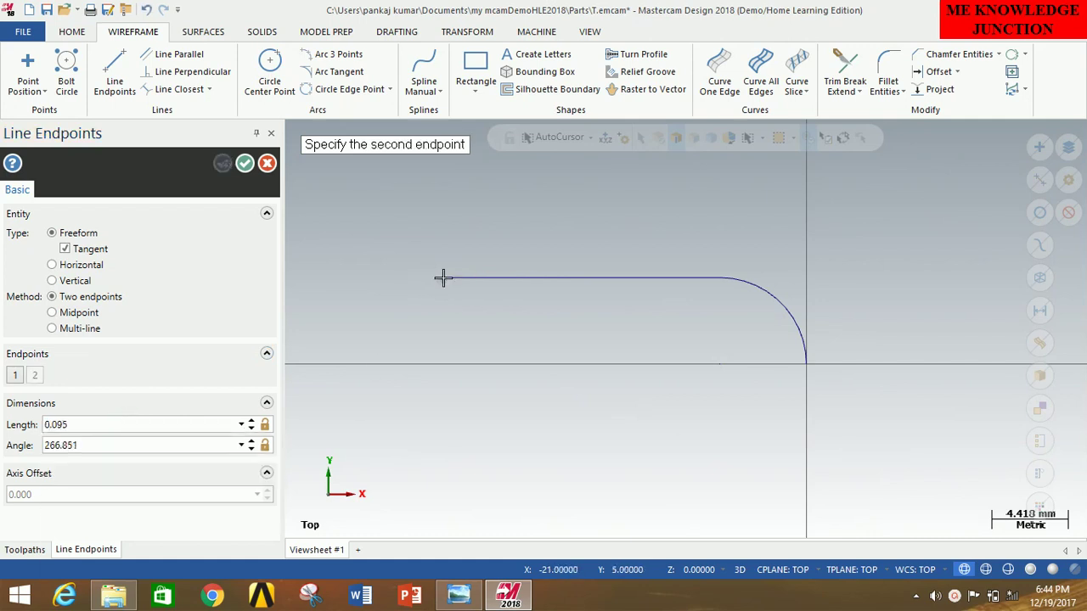
click(444, 205)
double_click(119, 426)
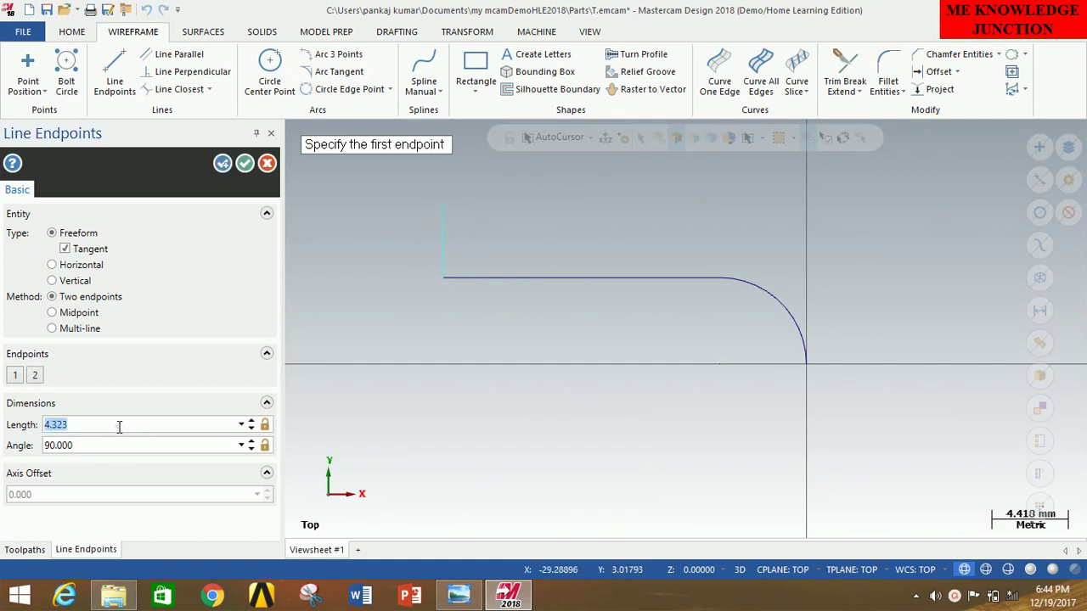
text(6)
key(Return)
scroll(941, 365, down, 1)
scroll(941, 365, down, 1)
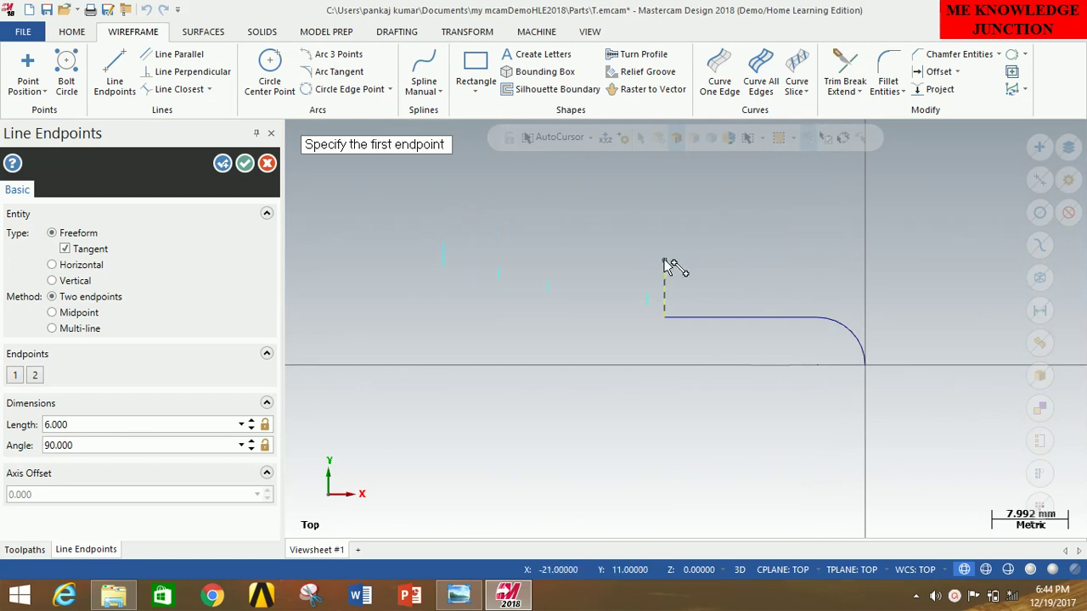
Draw a 15 mm line at 180° from the upper end of the 6 mm vertical line
click(663, 260)
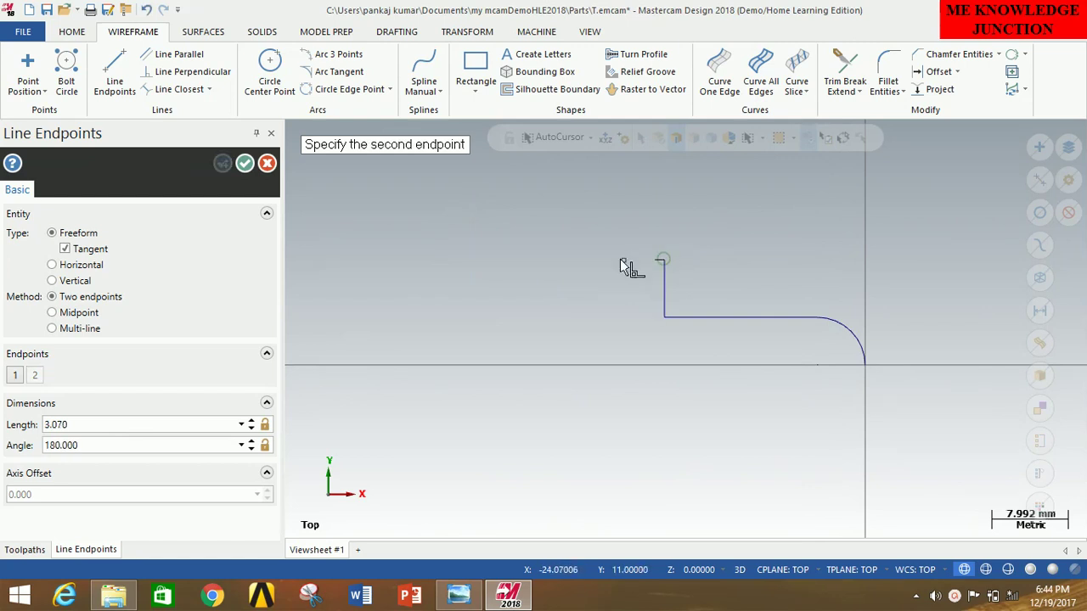
click(545, 263)
click(83, 422)
text(15)
key(Return)
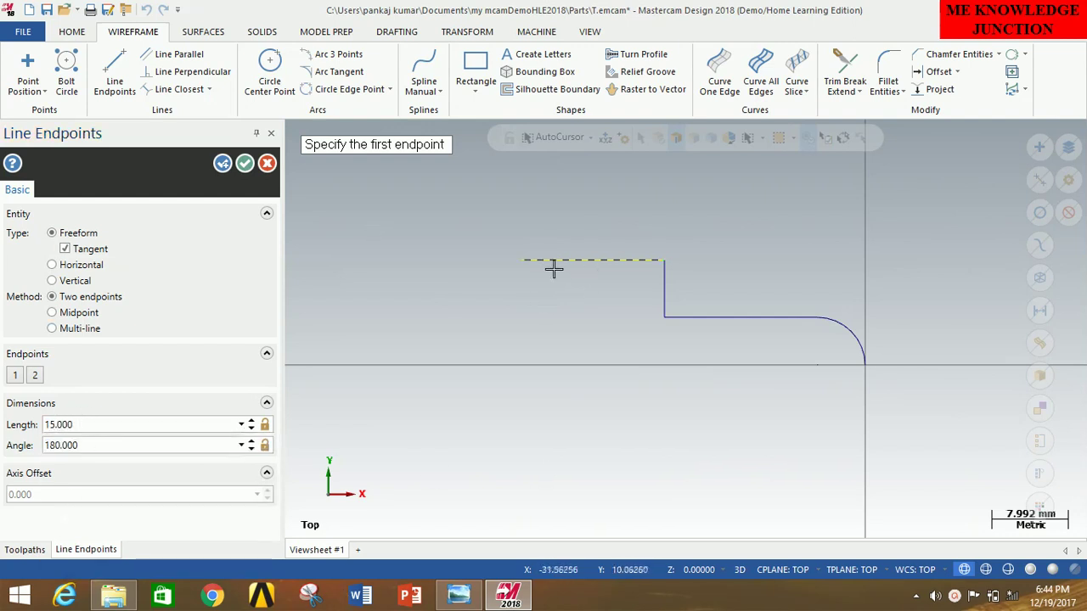
key(Return)
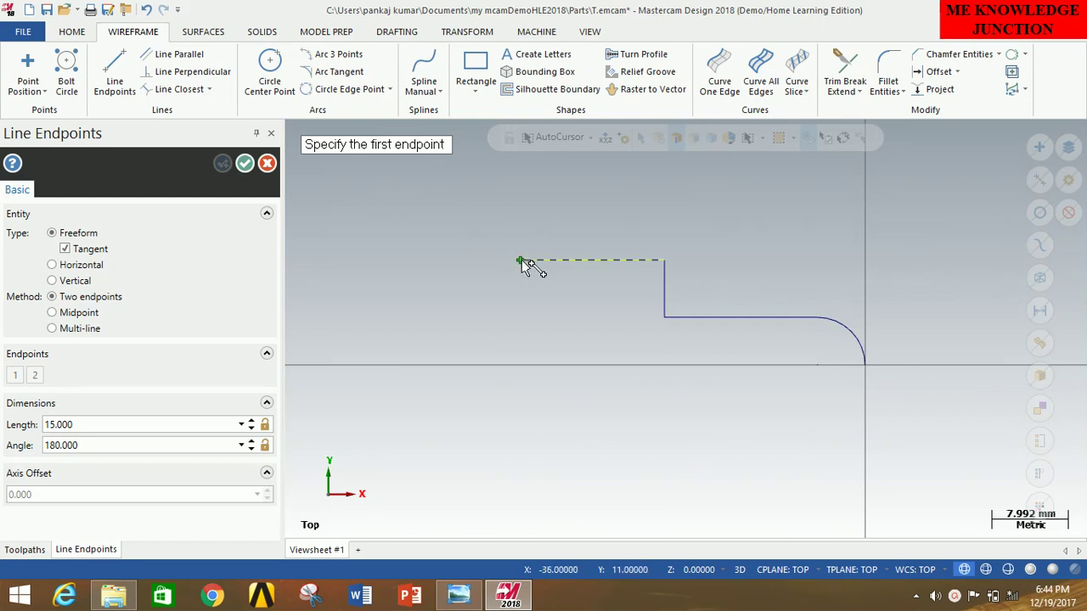
Draw an 11 mm line at 270° down to the center axis from the end of the 15 mm line
click(521, 259)
click(525, 372)
click(142, 428)
text(11)
key(Return)
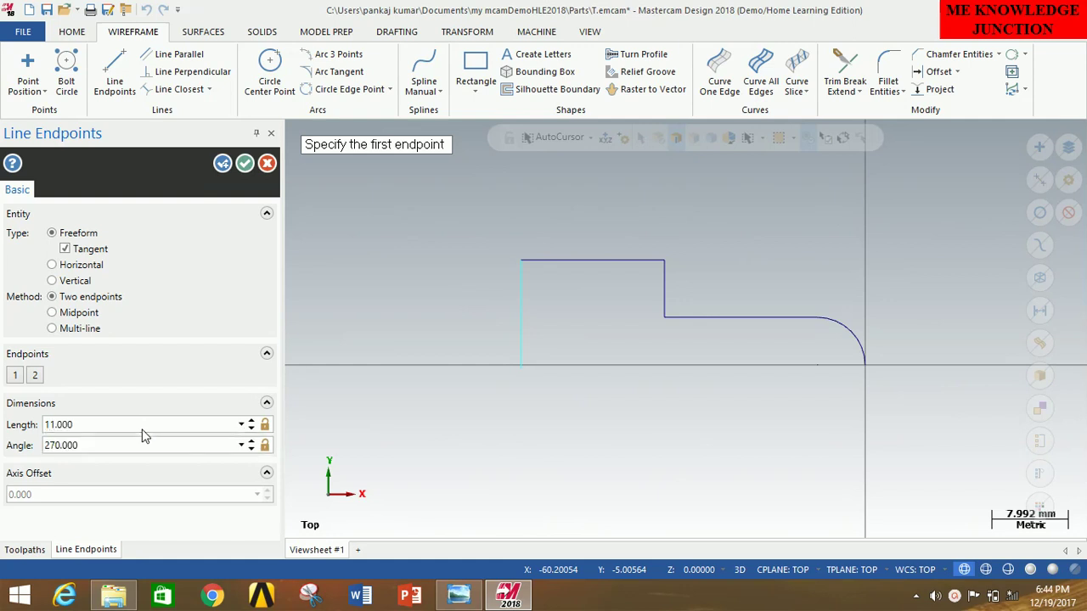
Close the profile with a line along the center axis from the lower end of the 11 mm line to the arc's end
click(520, 365)
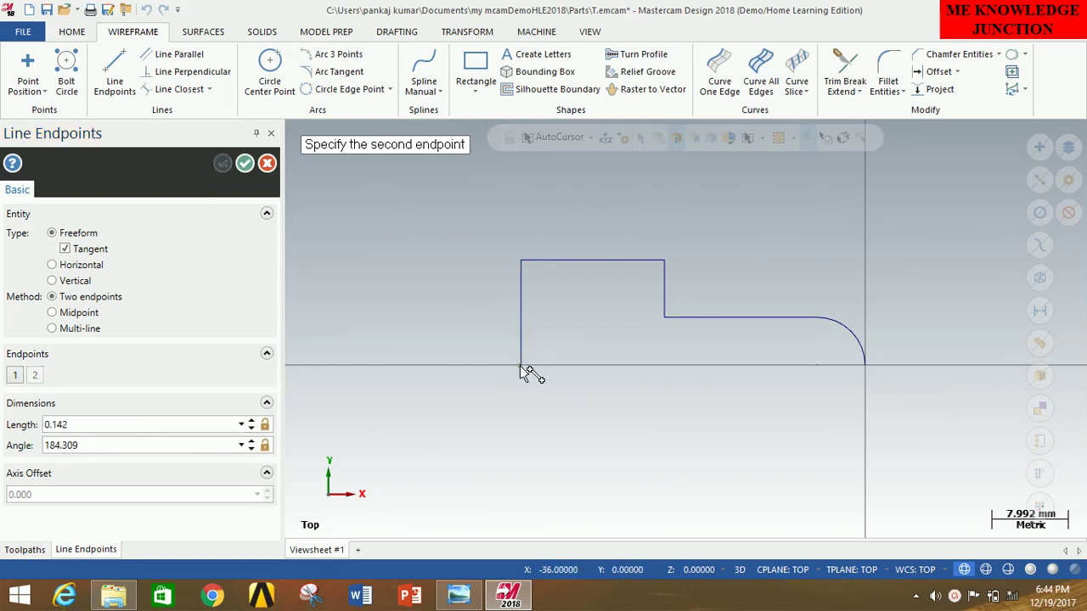
click(874, 369)
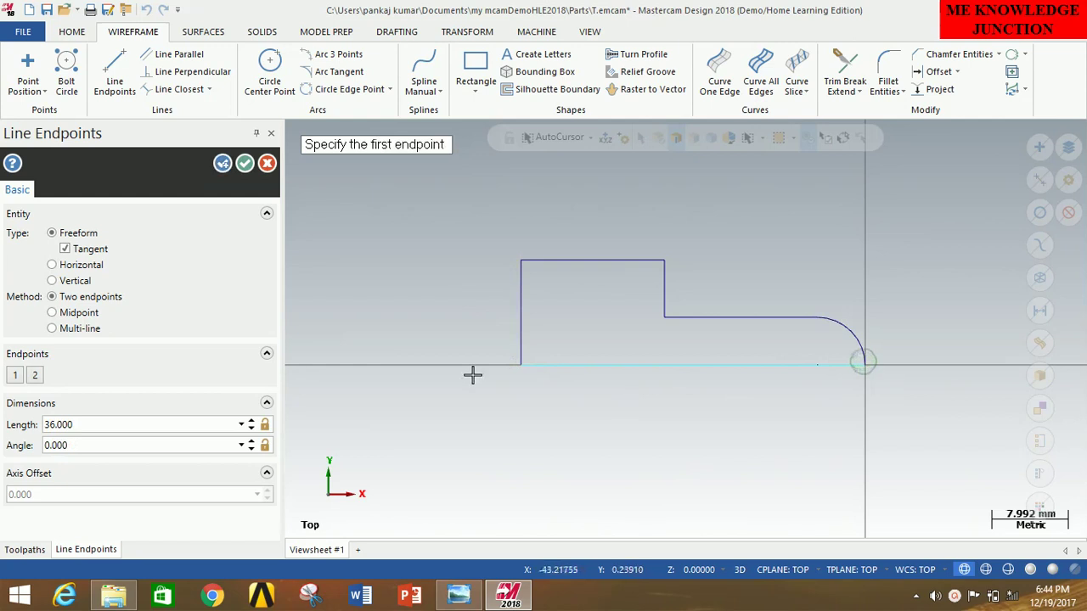
click(244, 163)
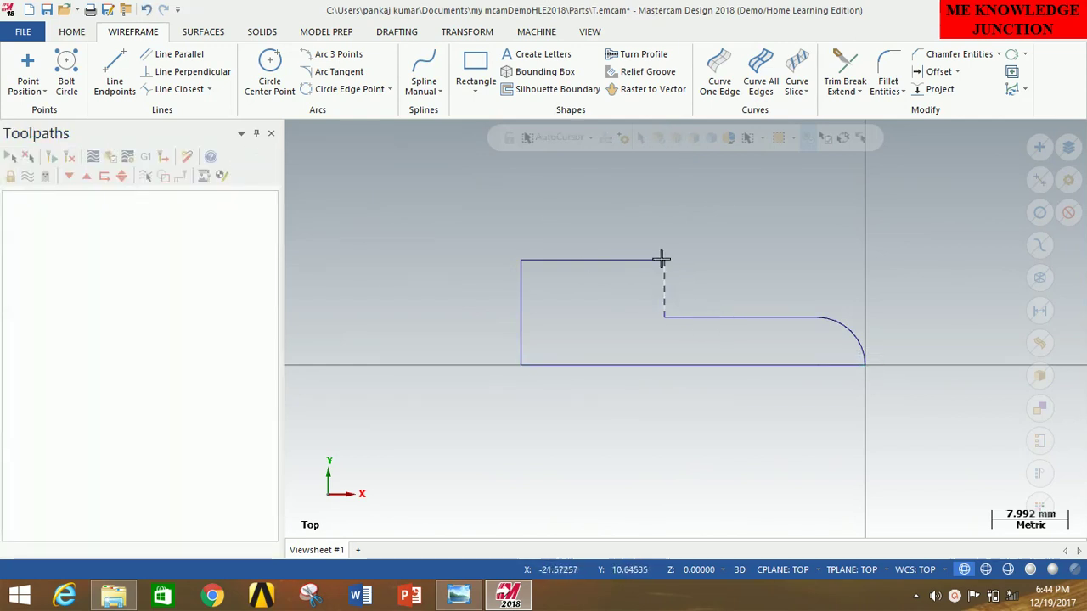
Fillet the inside corner between the 6 mm vertical line and the adjoining horizontal line with a 6 mm radius, trimming the entities
click(889, 69)
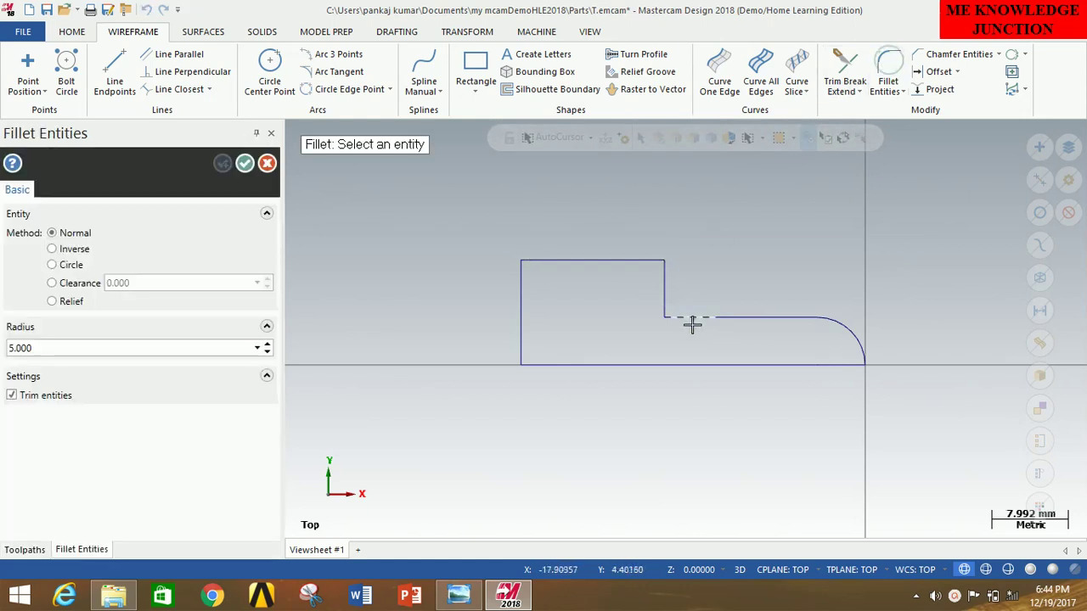
click(671, 305)
click(687, 311)
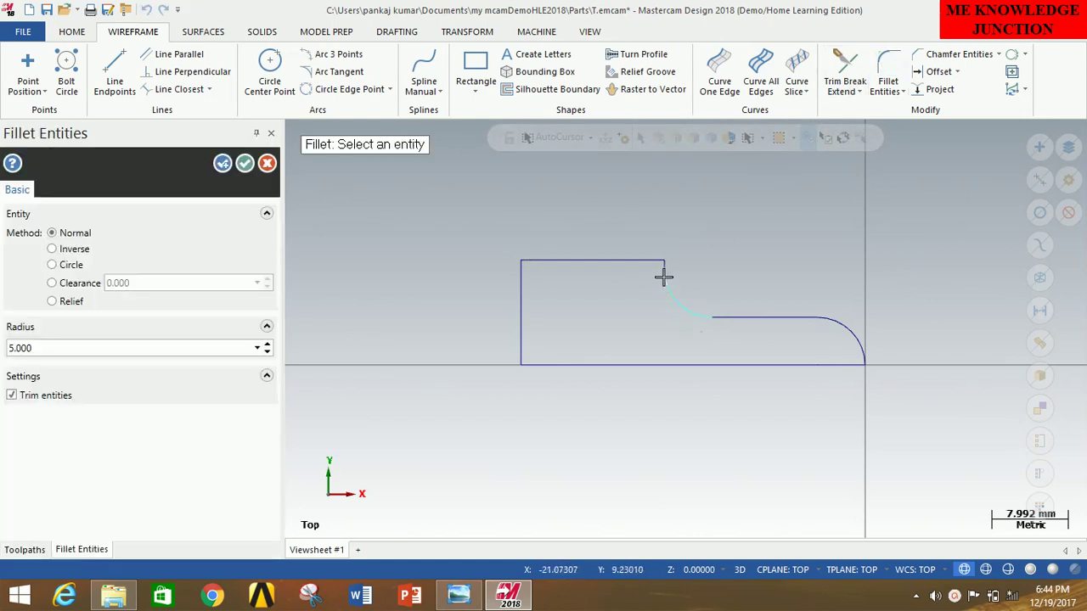
double_click(37, 348)
text(6)
key(Return)
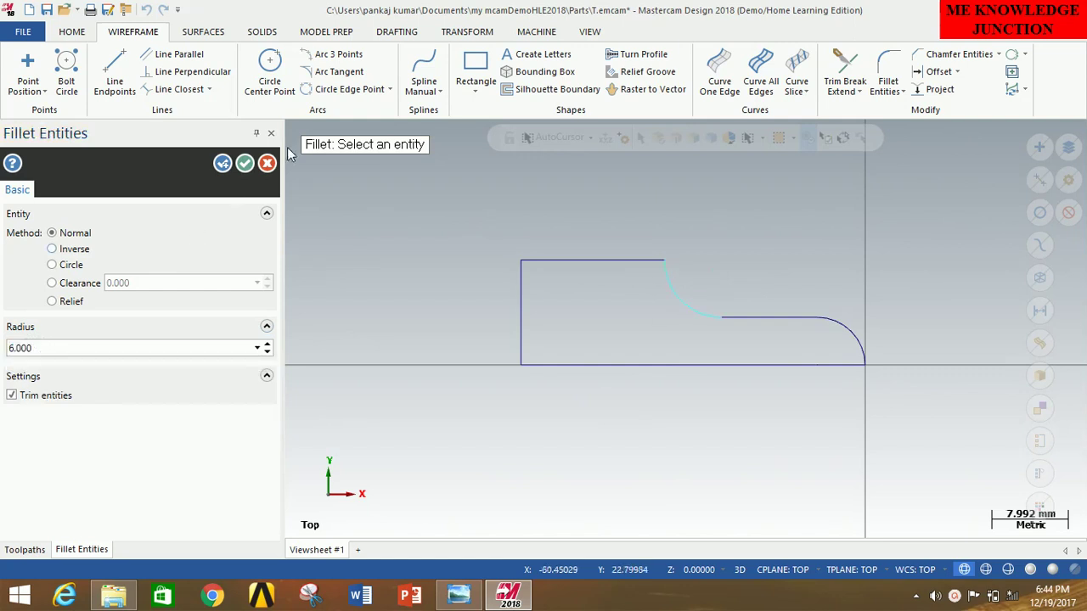
click(244, 163)
Revolve the outer profile chain, without the axis line, into a solid body about the center-axis line
scroll(564, 280, down, 1)
scroll(565, 279, down, 1)
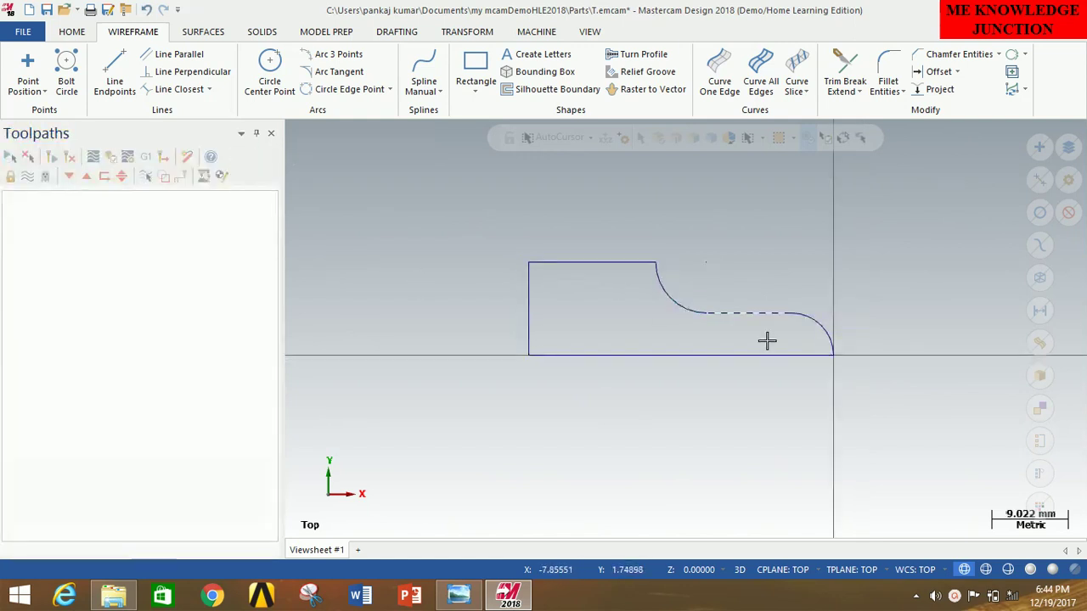
scroll(641, 341, up, 1)
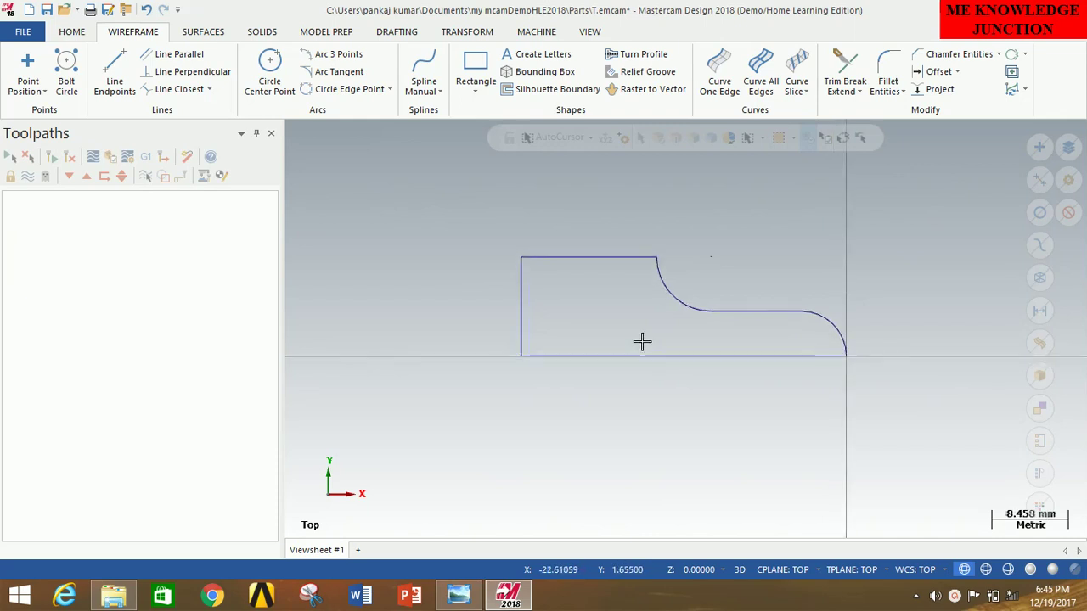
right_click(879, 331)
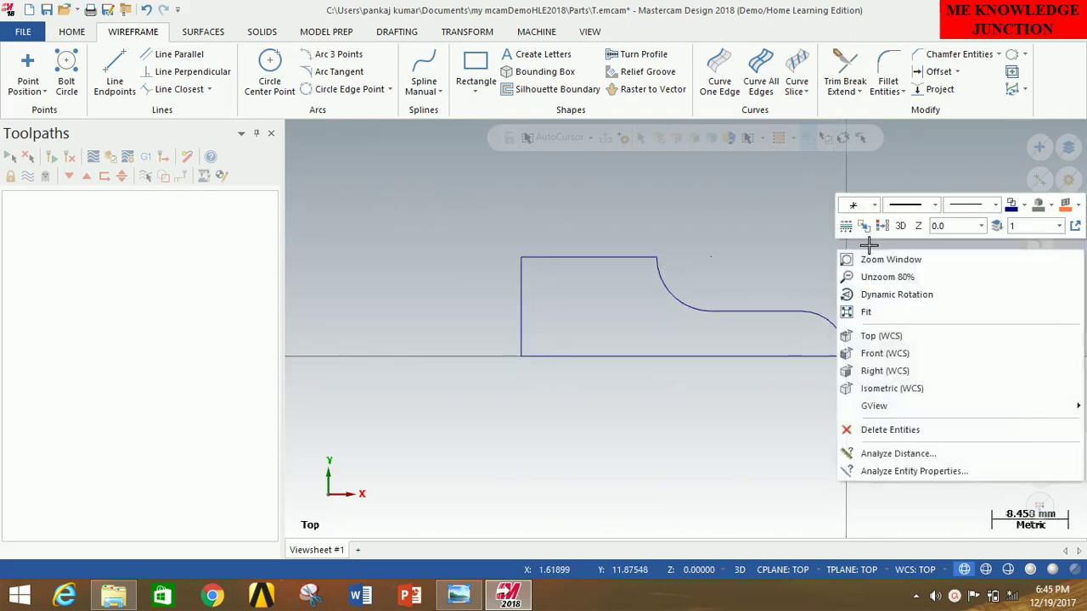
click(879, 392)
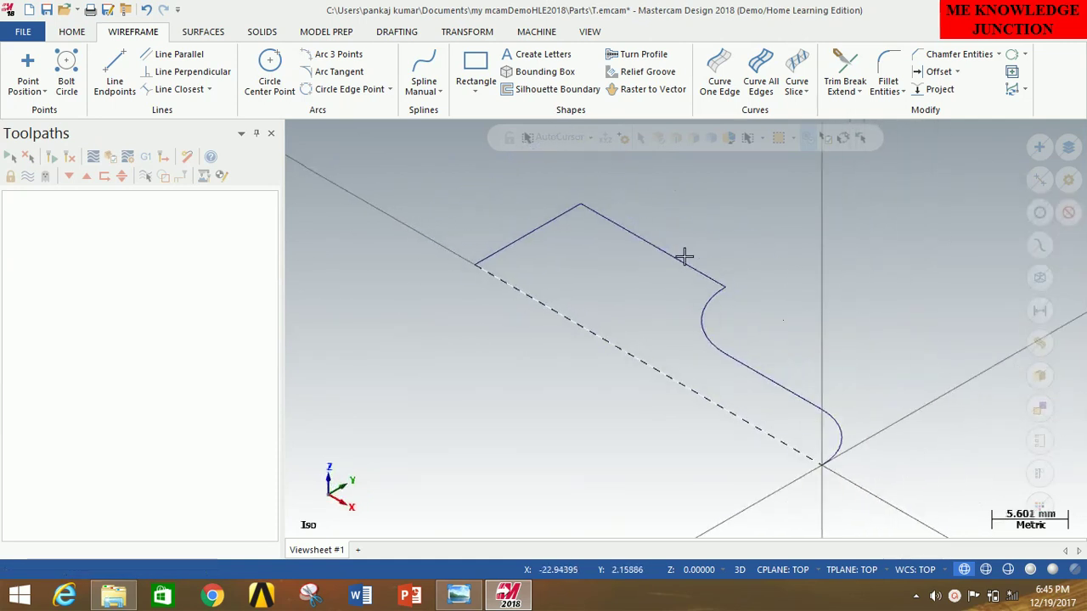
click(262, 32)
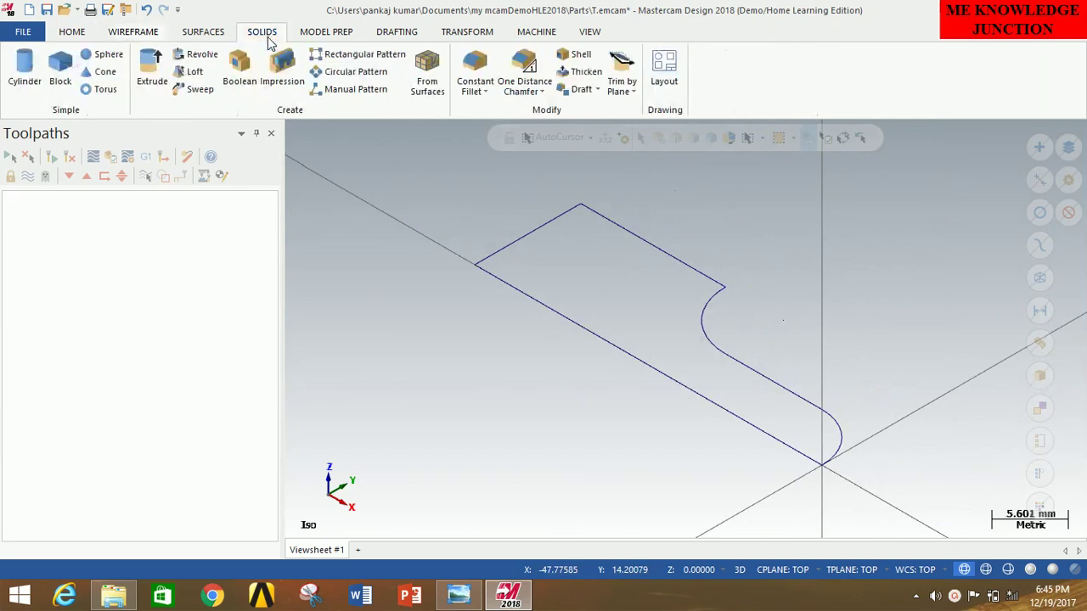
click(195, 54)
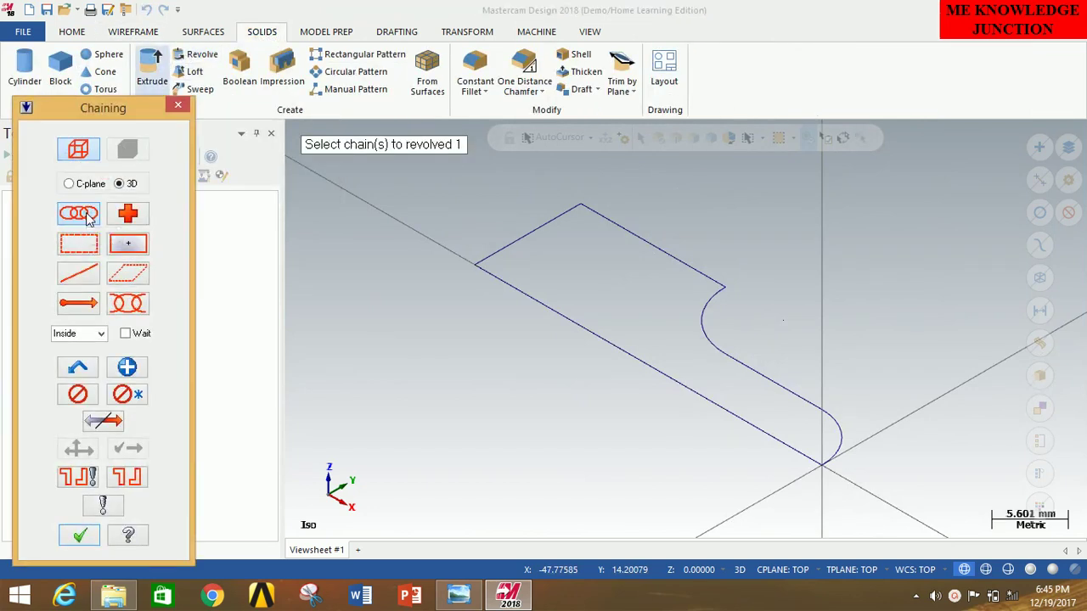
click(830, 456)
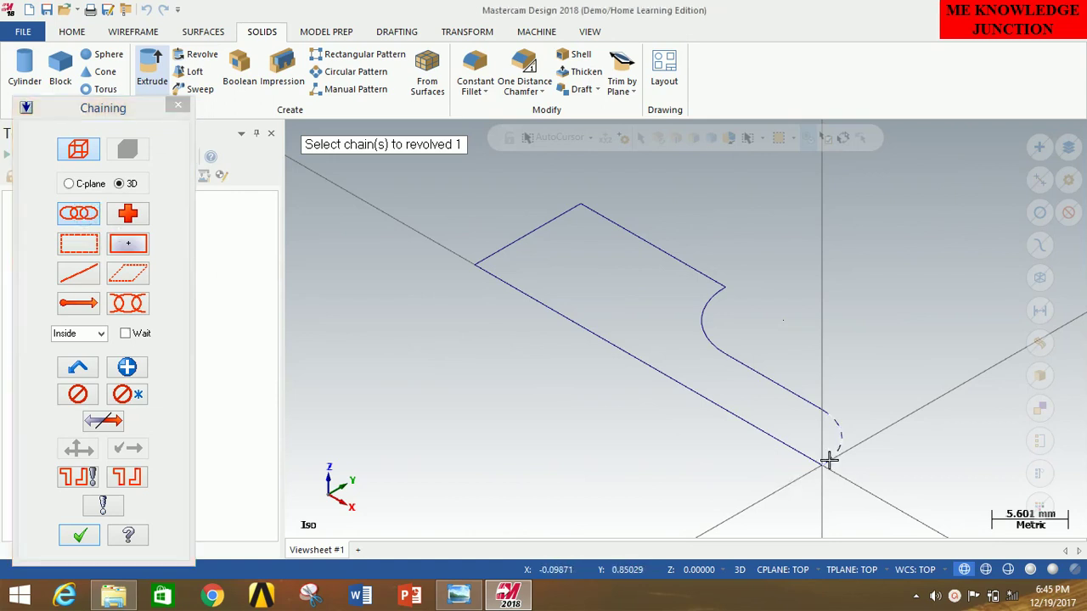
click(485, 254)
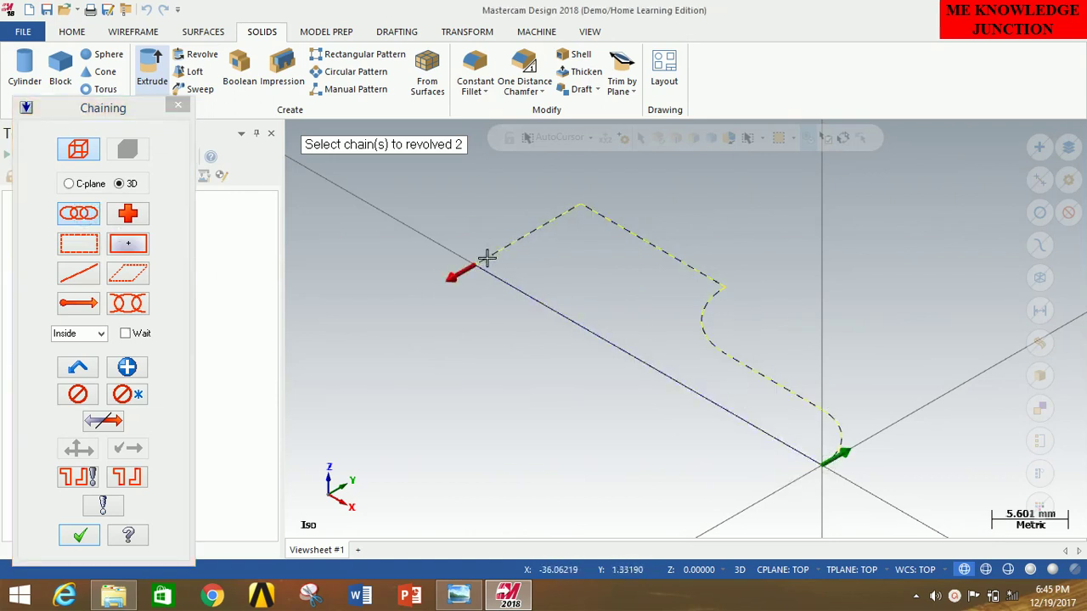
click(79, 534)
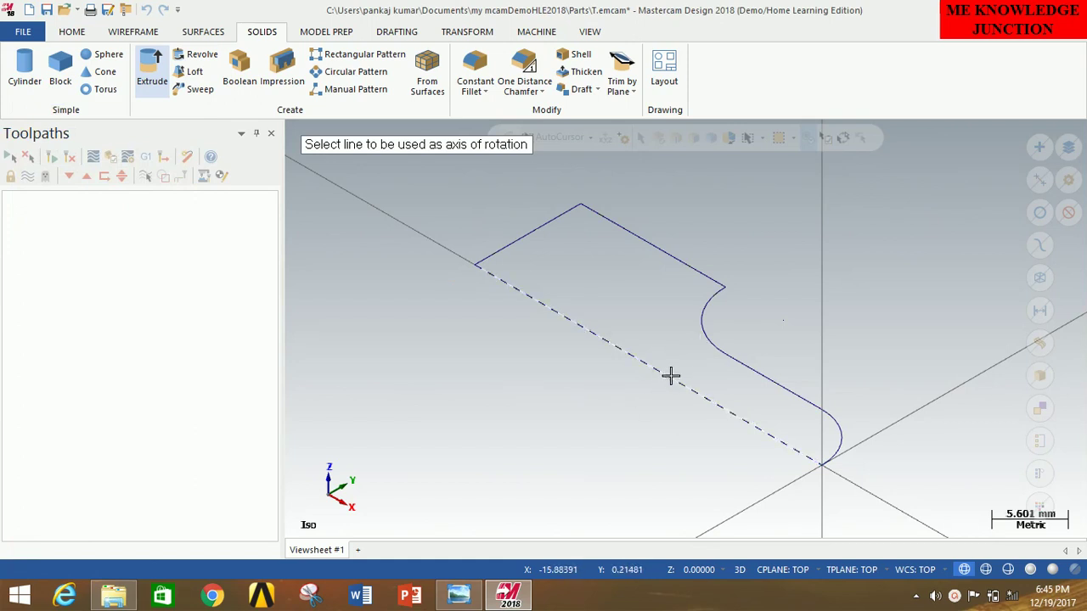
click(671, 375)
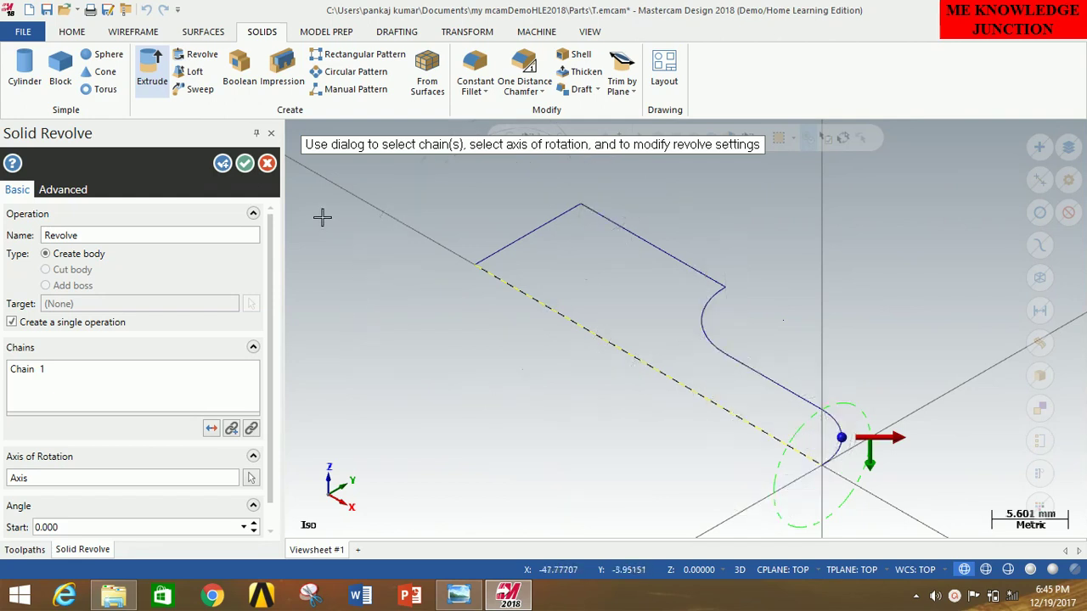
click(244, 163)
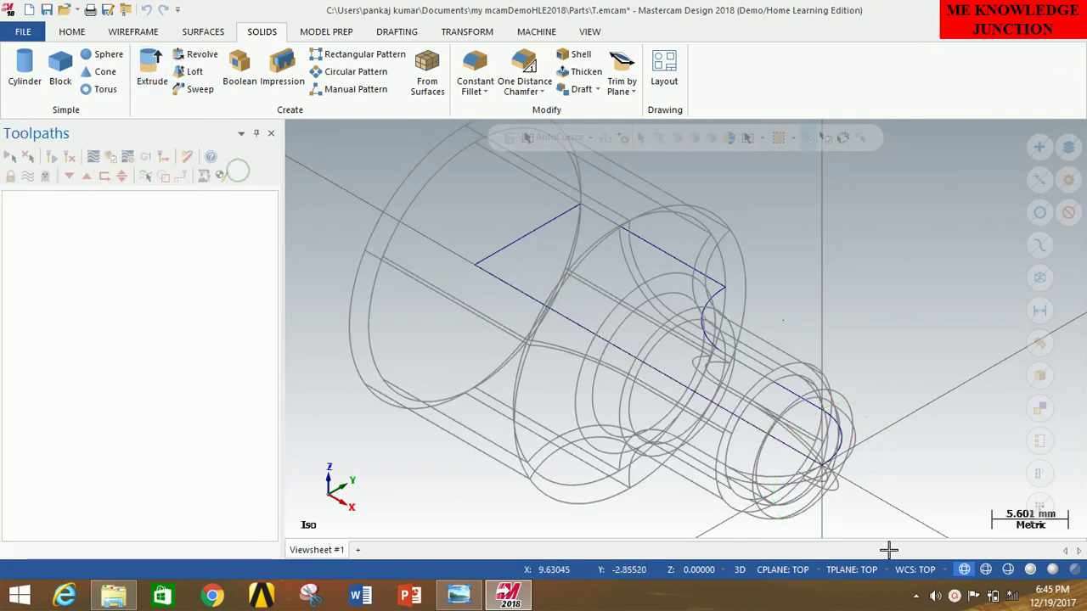
Inspect the revolved solid in shaded display and return to wireframe display in the Top view
click(1031, 570)
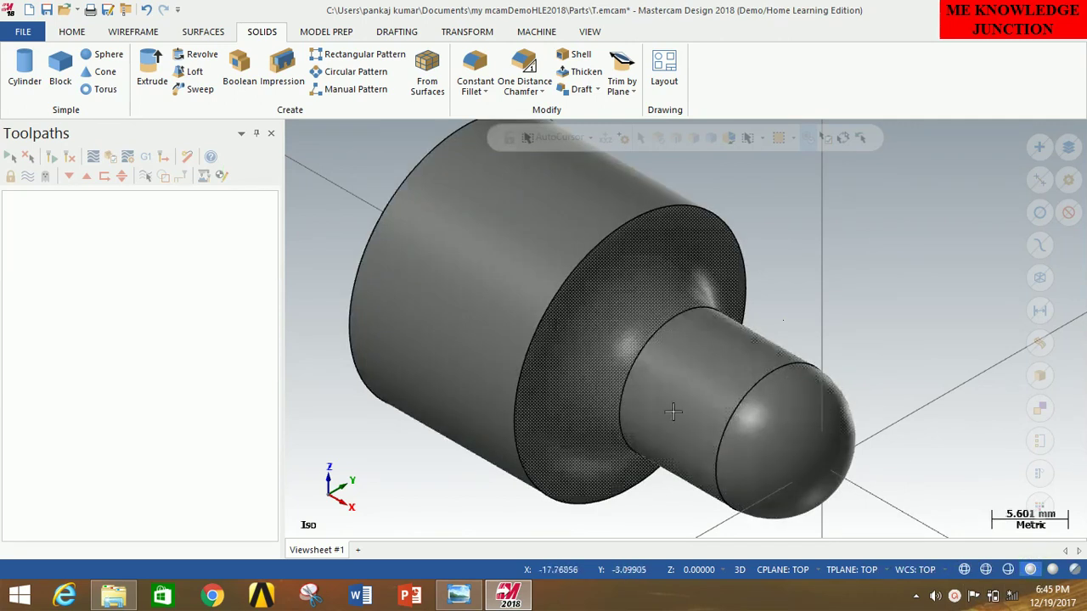
click(964, 569)
right_click(891, 240)
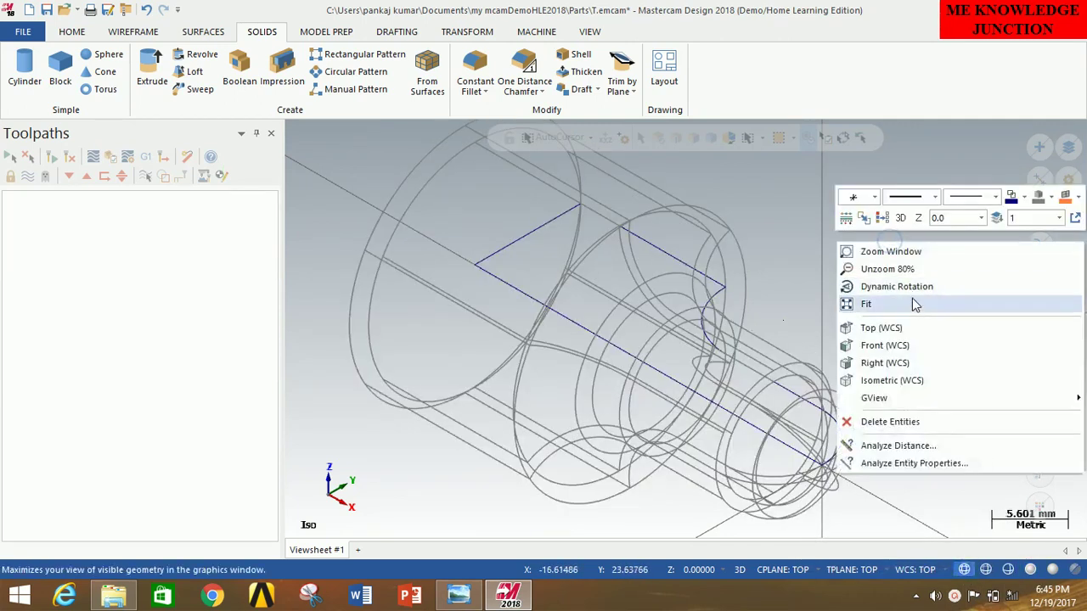
click(914, 330)
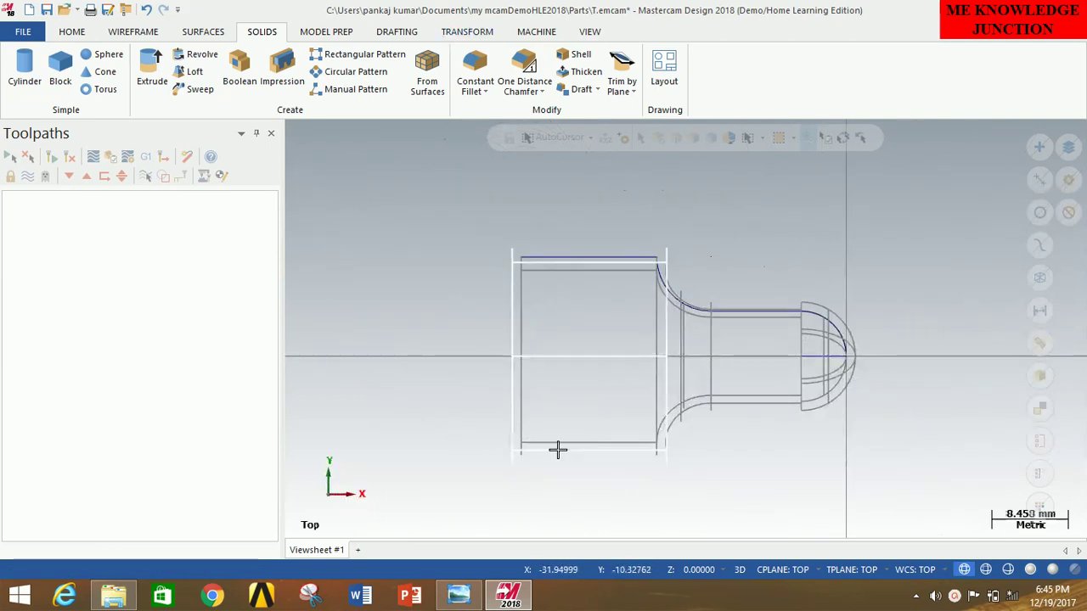
scroll(558, 450, up, 1)
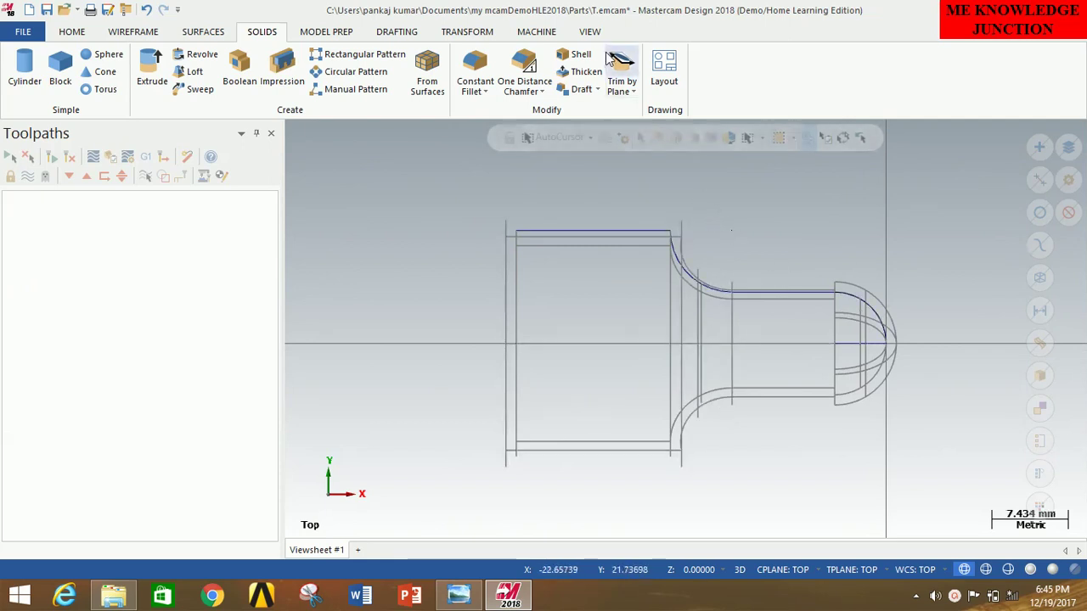
Add a machine group using the default lathe machine
click(543, 32)
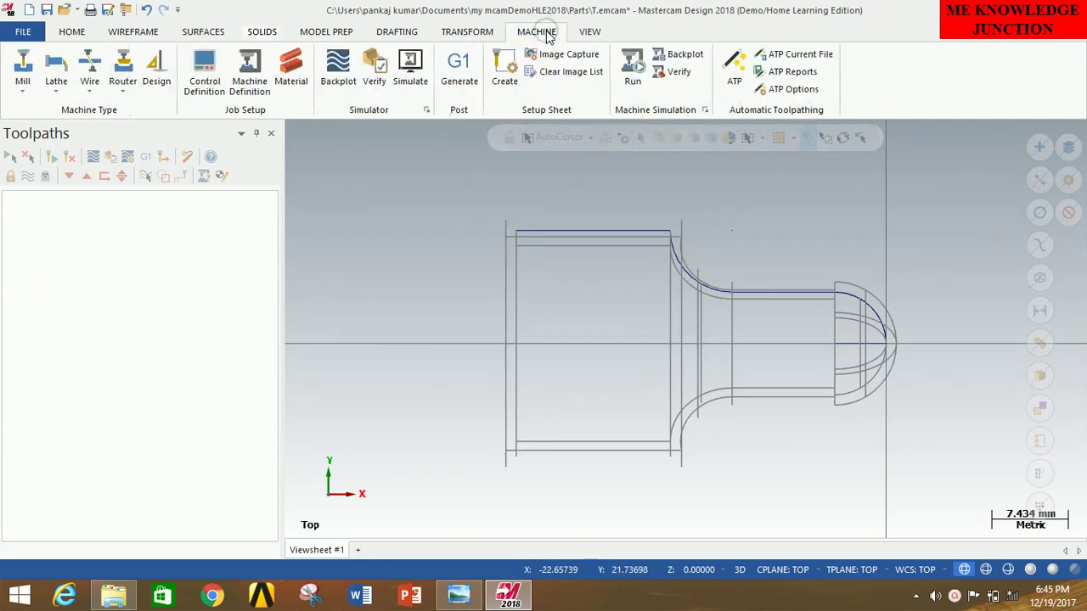
click(56, 85)
click(70, 111)
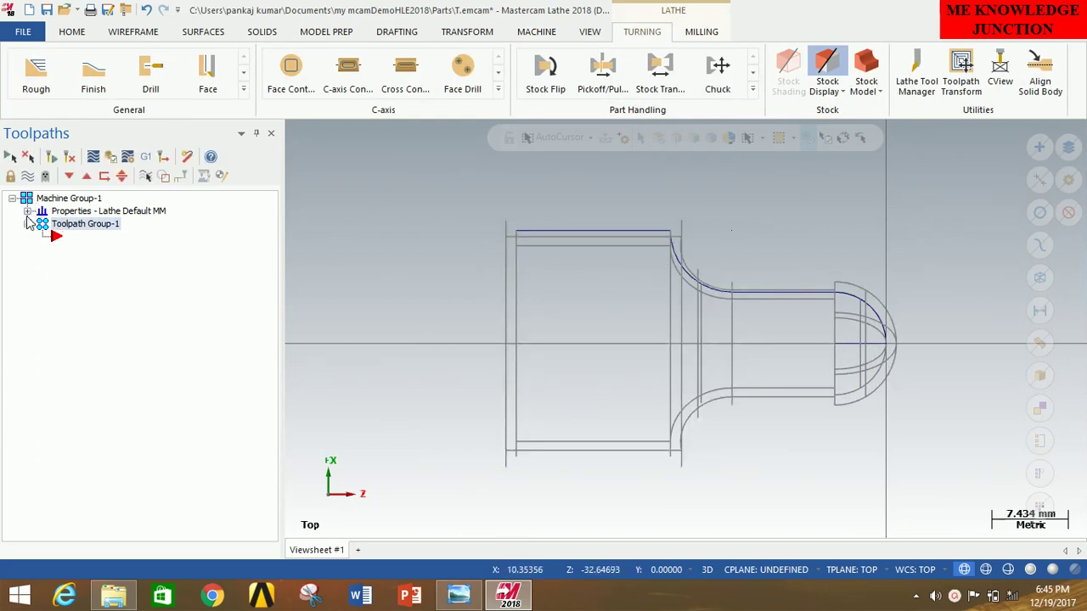
Define the left-spindle stock as a cylinder of 22 mm OD and 36 mm length from the origin and the profile's upper rear corner
click(28, 210)
click(89, 249)
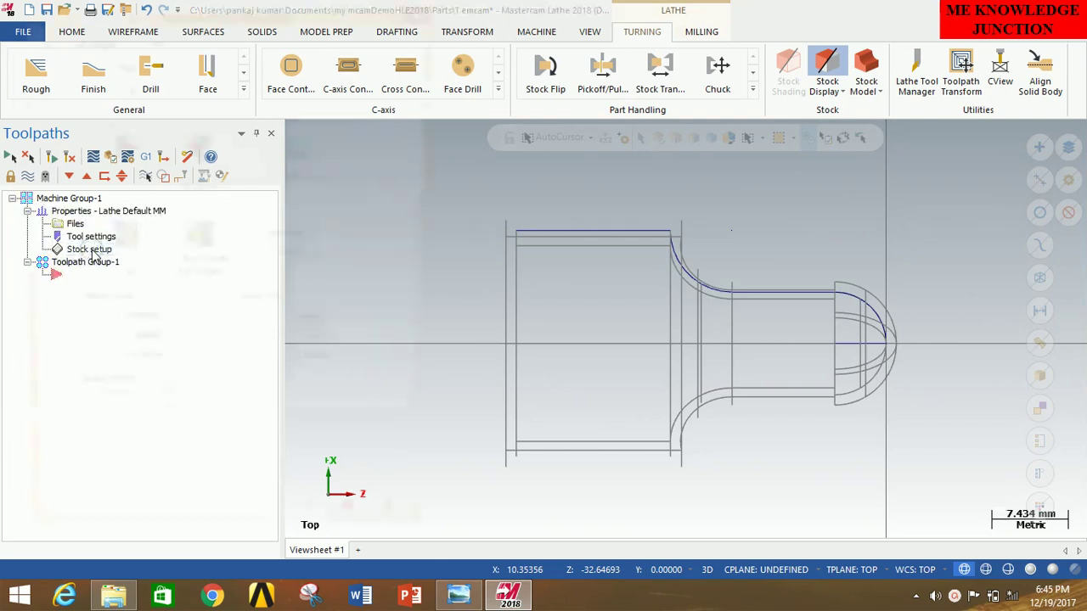
click(292, 153)
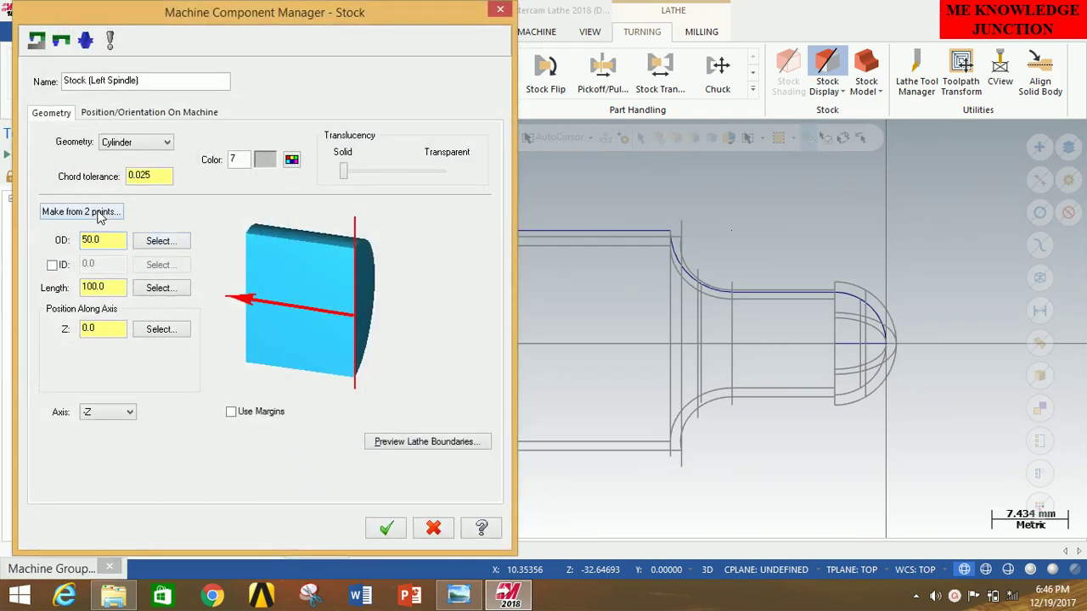
click(81, 212)
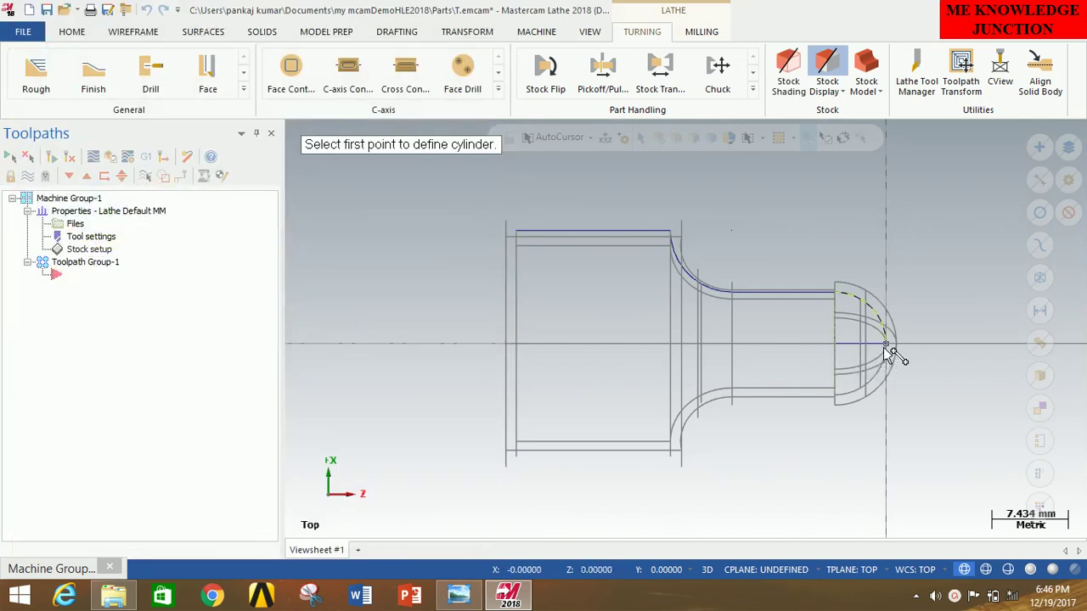
click(888, 346)
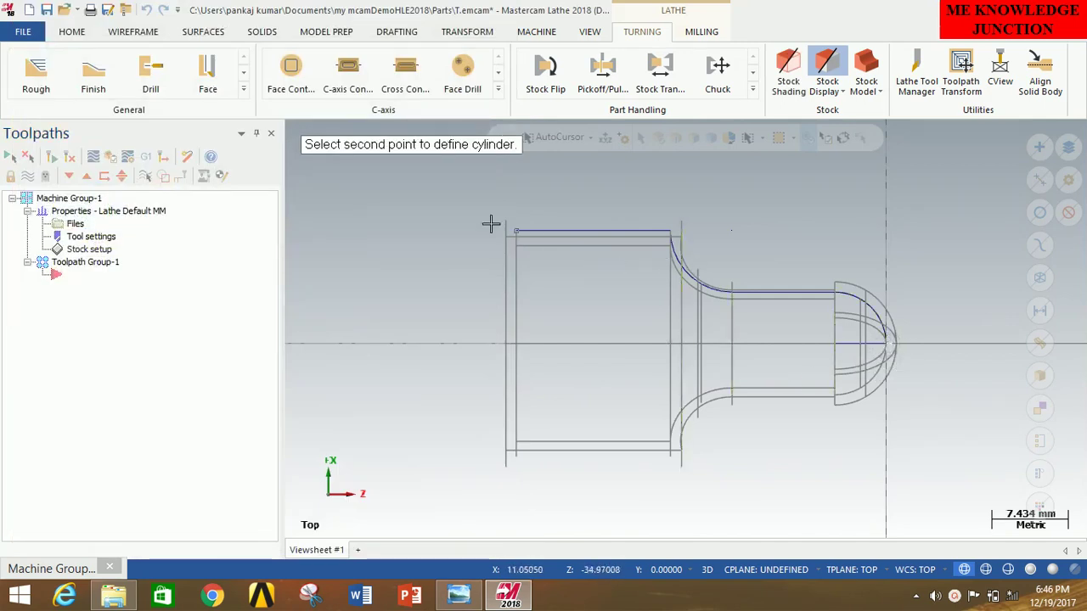
click(516, 229)
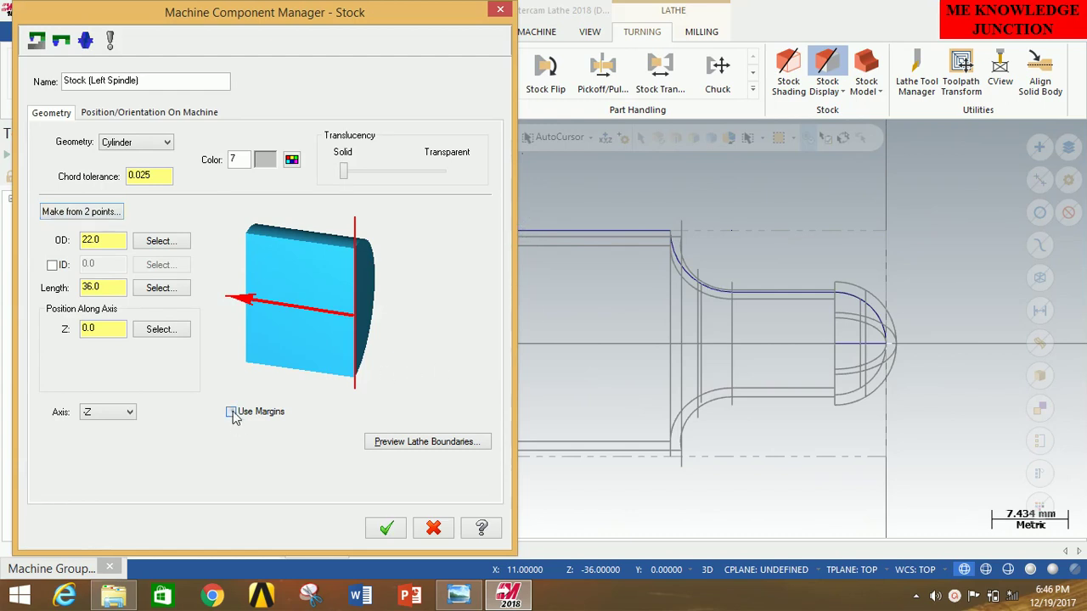
Add stock margins of 2 mm on the OD, 2 mm on the right and 10 mm on the left
click(231, 412)
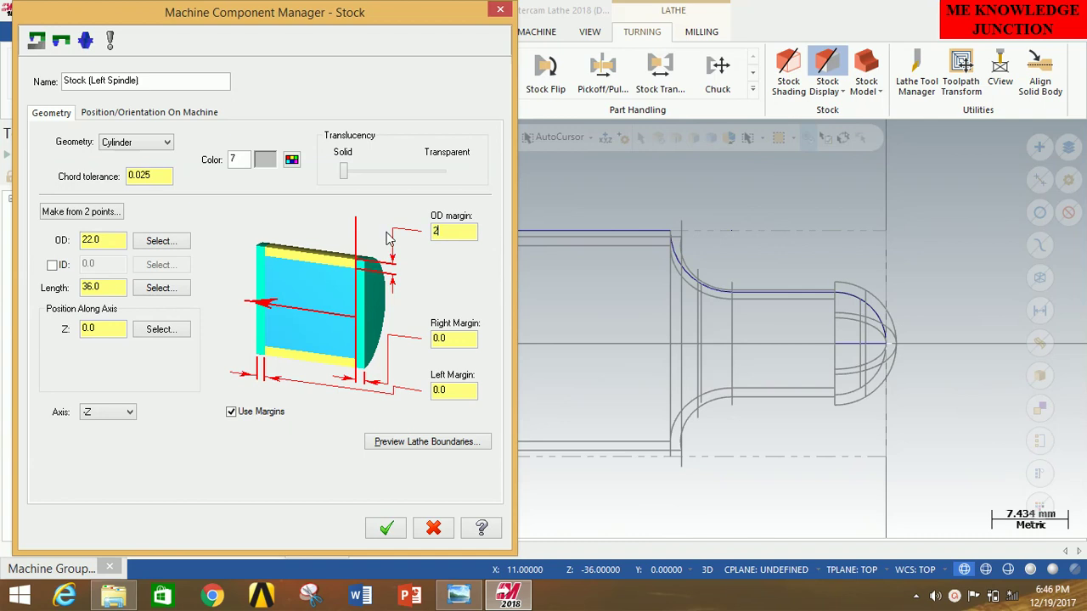
click(455, 339)
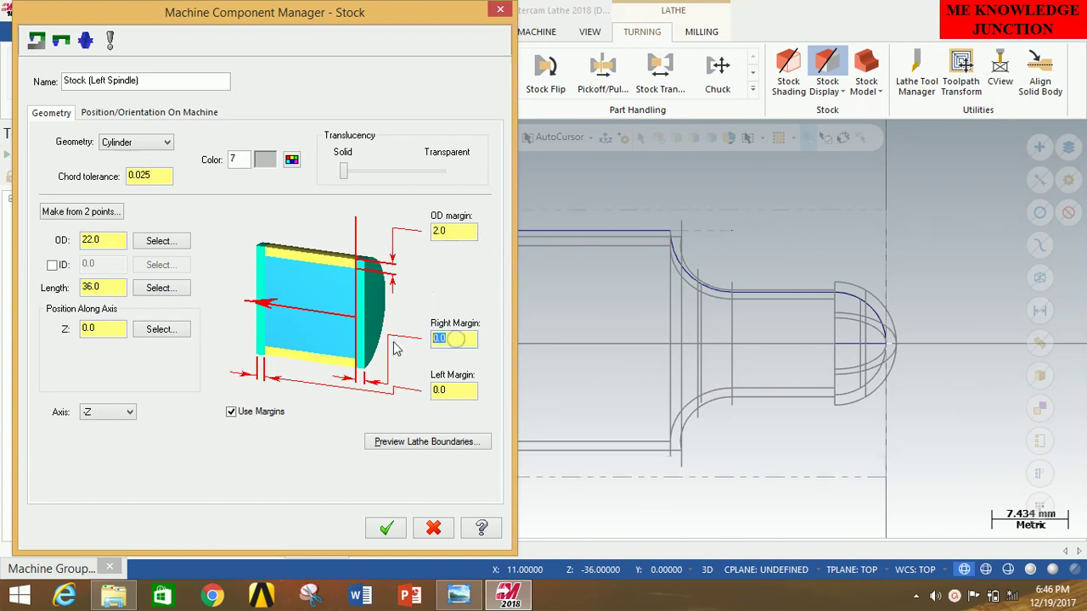
click(458, 392)
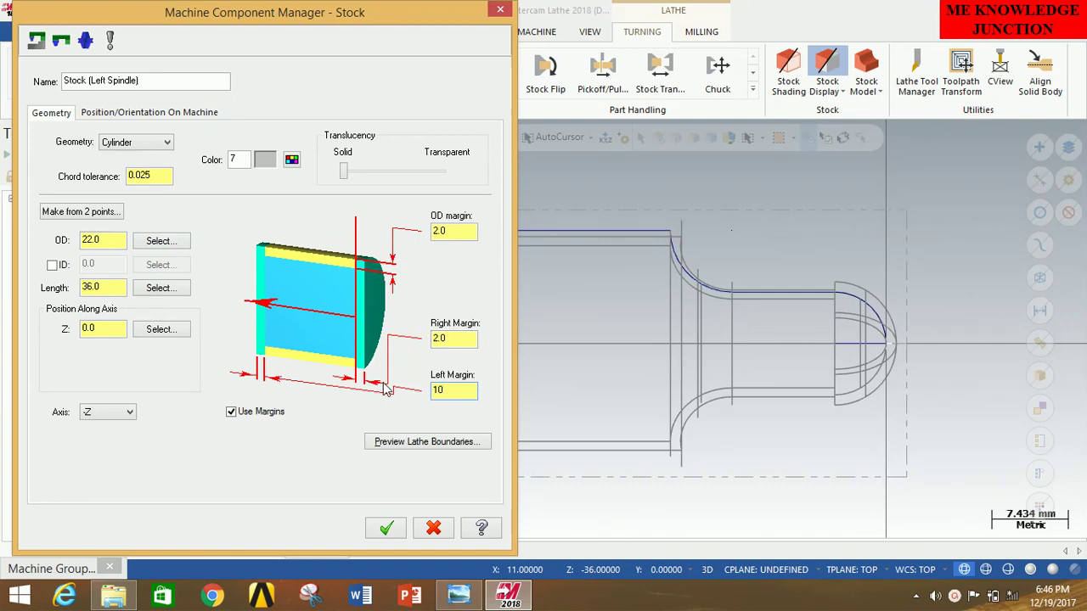
click(387, 529)
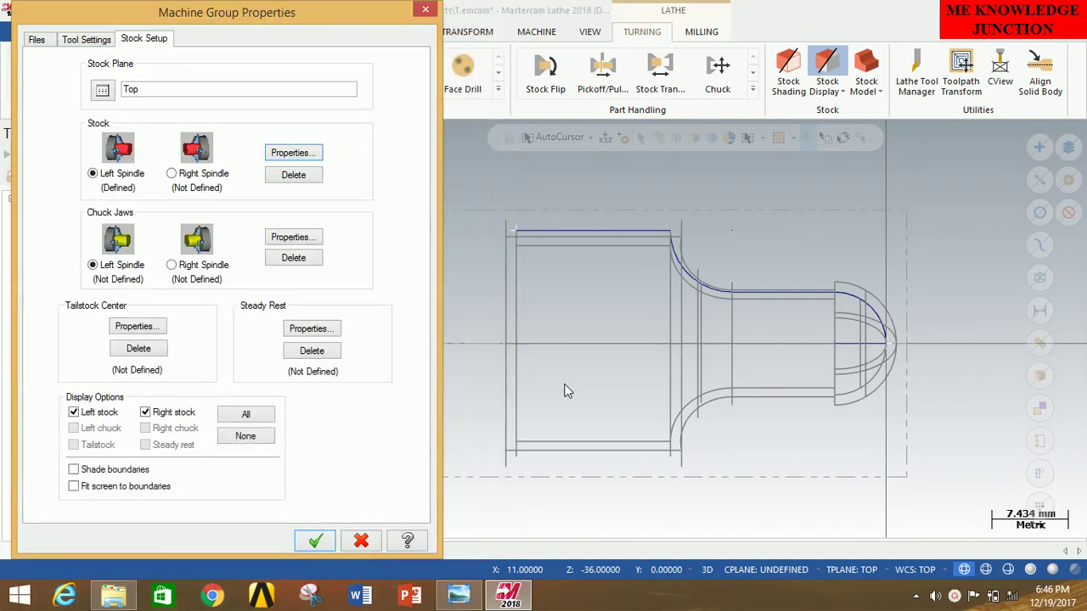
Define the left-spindle chuck jaws positioned from the stock with a grip length of 5 mm
click(289, 238)
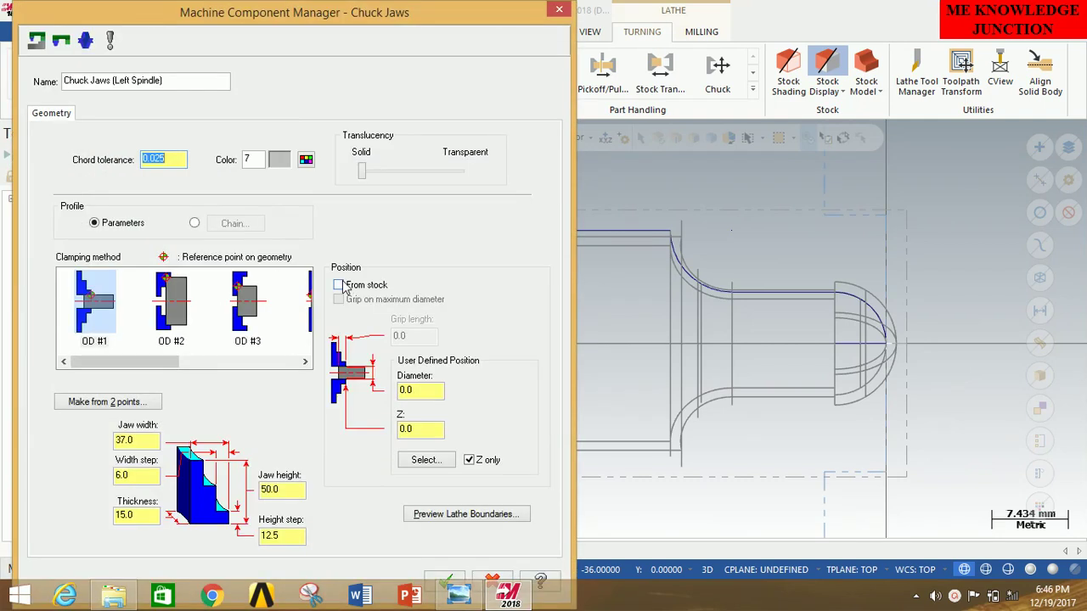
click(340, 285)
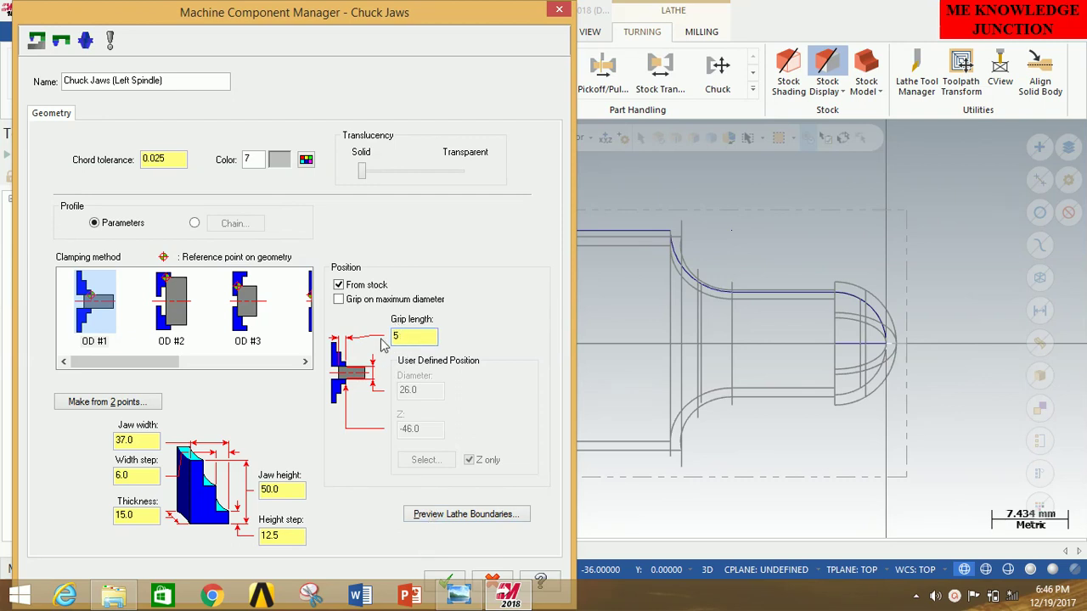
click(435, 583)
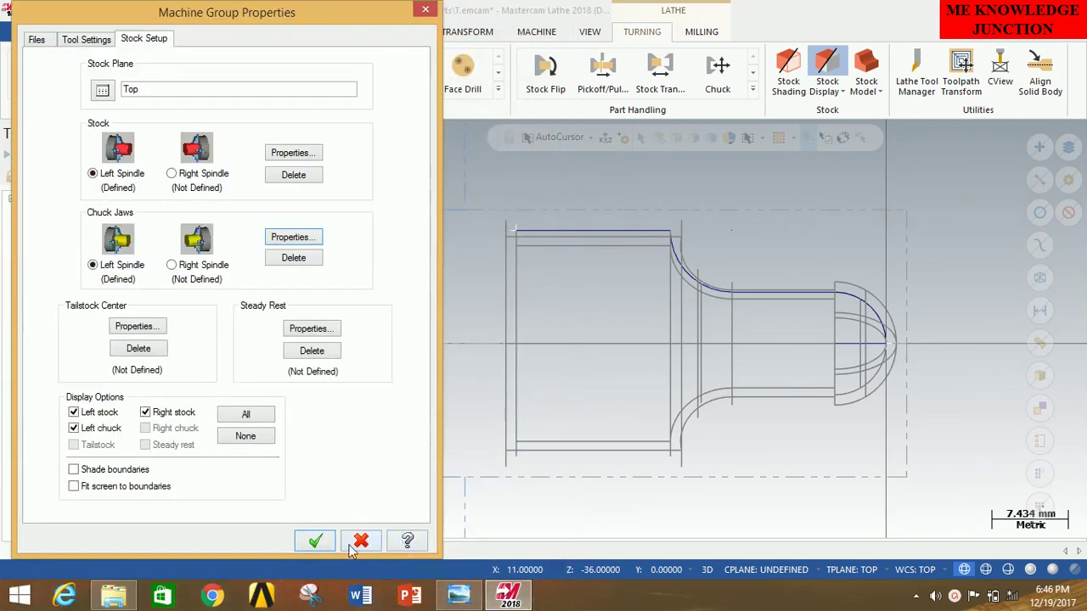
Accept the machine group's stock and chuck jaw setup
click(309, 541)
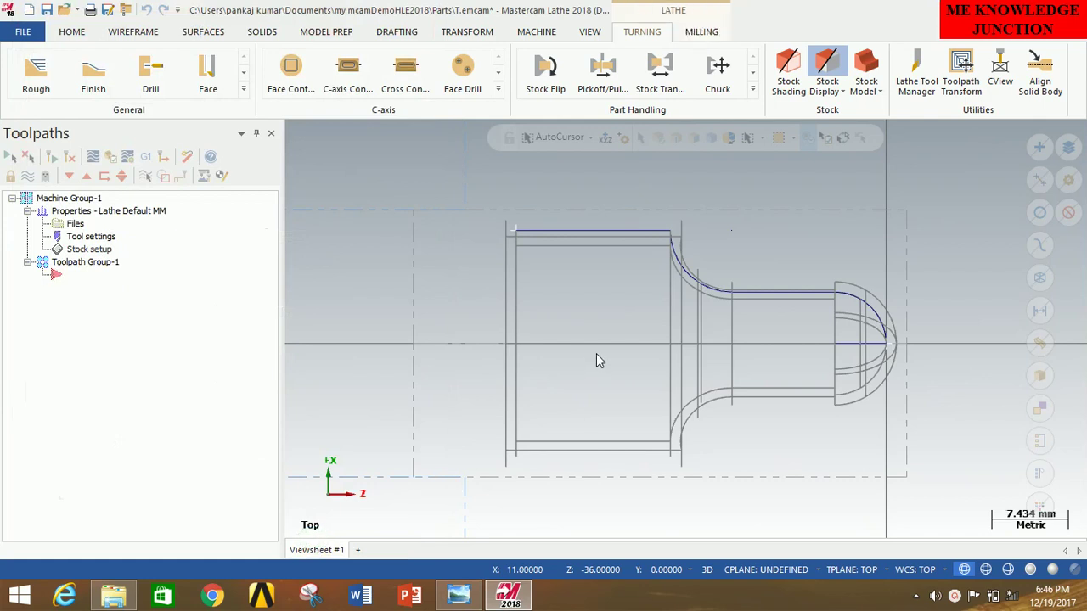
scroll(680, 351, down, 3)
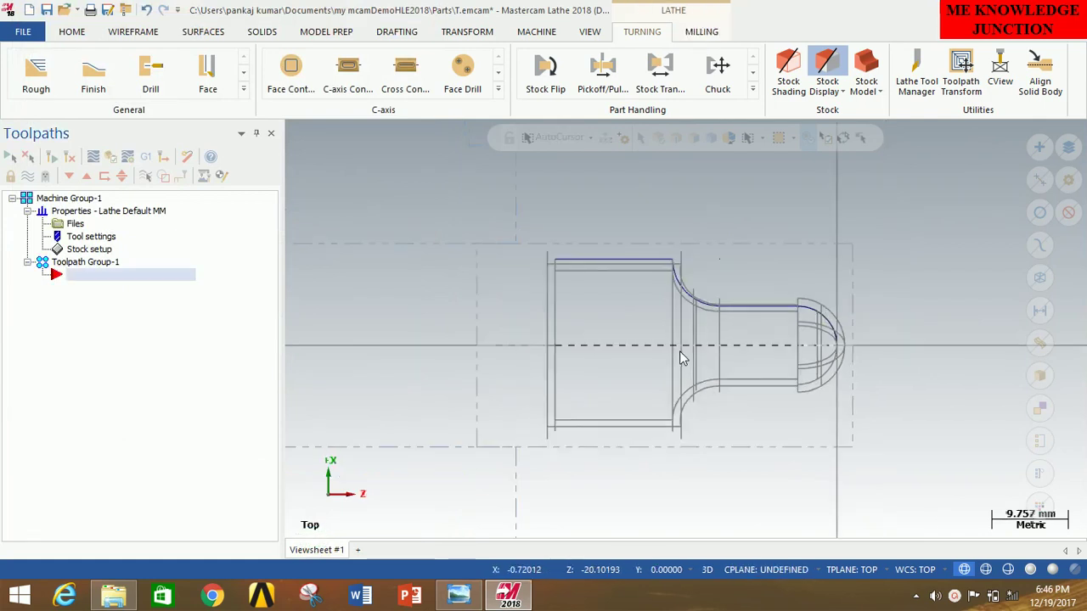
scroll(888, 335, down, 1)
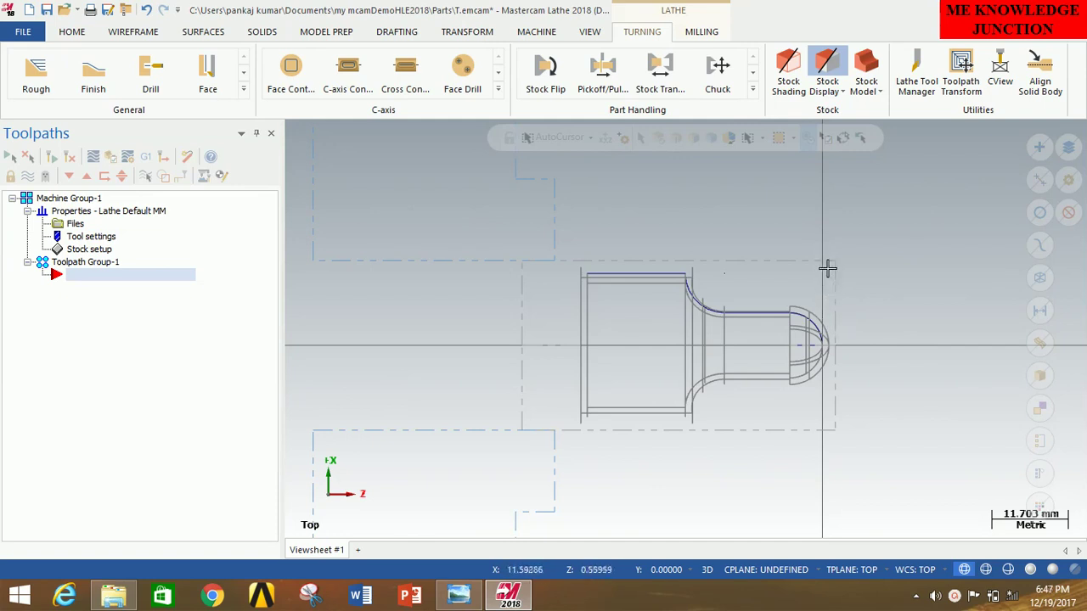
Create a Lathe Face toolpath using the stock, with the T3131 rough face right tool and one finish pass
click(204, 75)
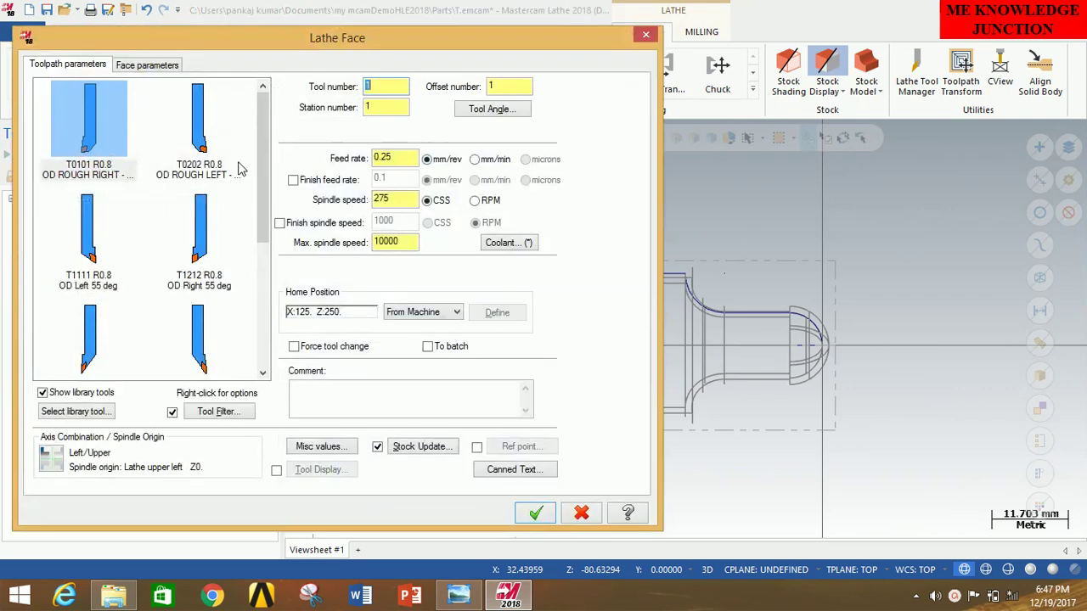
drag(263, 170, 262, 246)
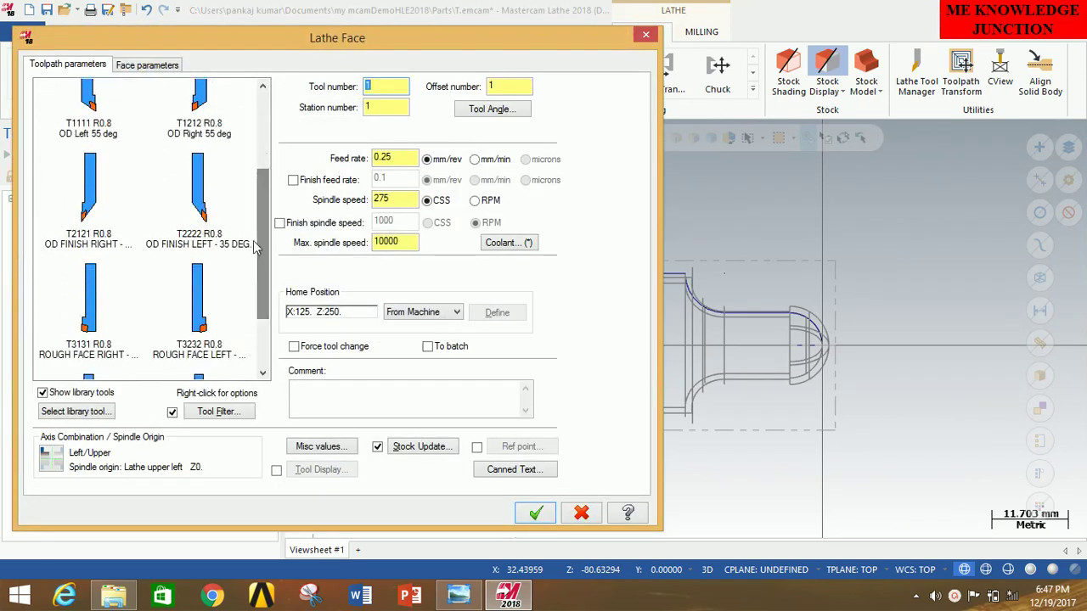
click(106, 279)
click(153, 69)
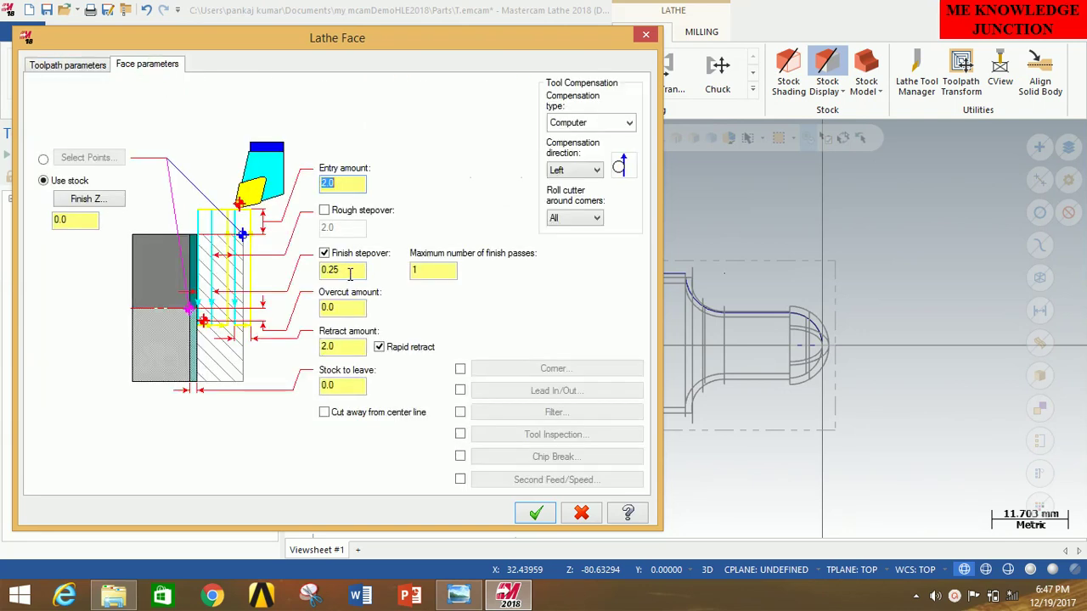
click(431, 269)
click(535, 513)
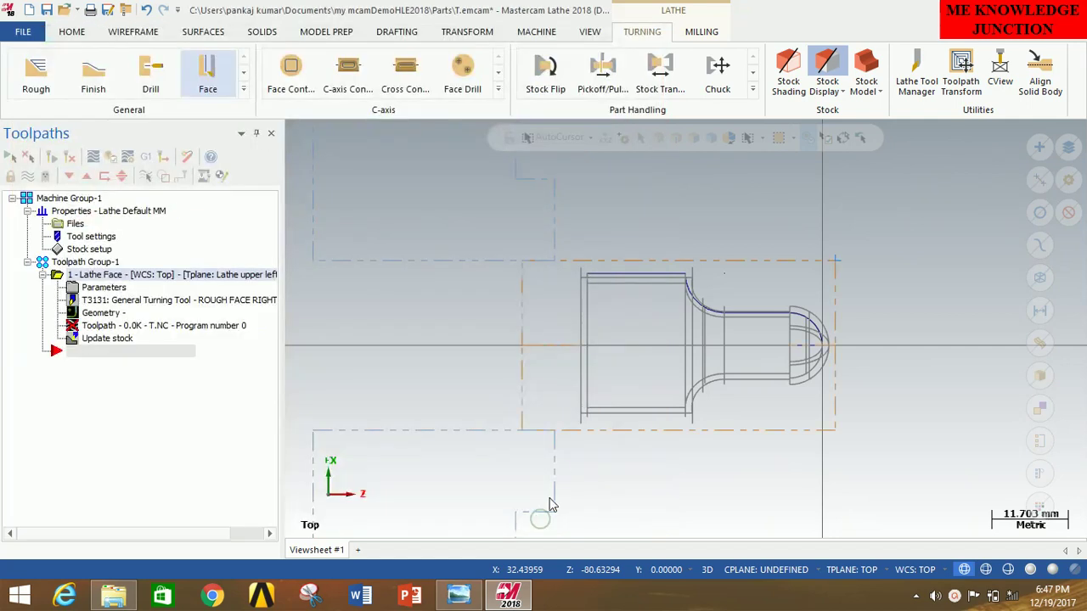
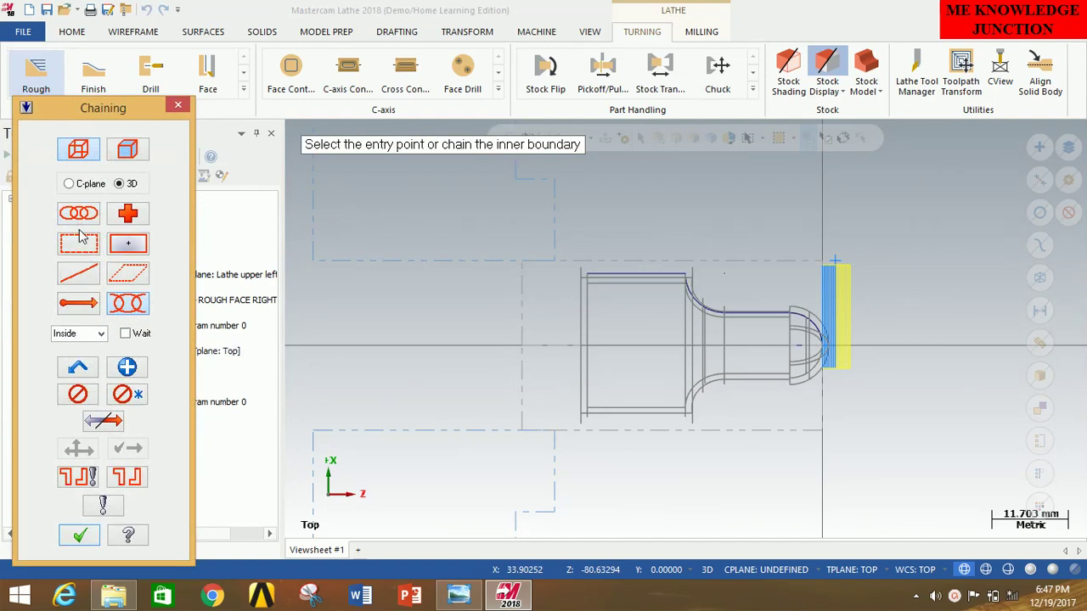
Chain the upper profile for a Rough toolpath, from the nose arc at the origin to the rear end of the large diameter
click(82, 218)
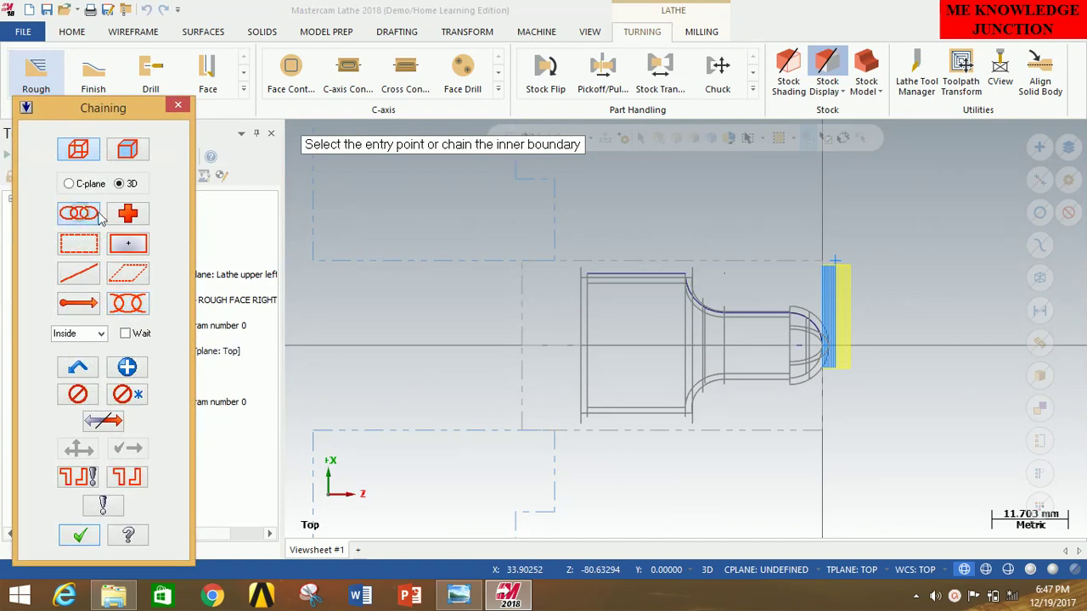
click(820, 327)
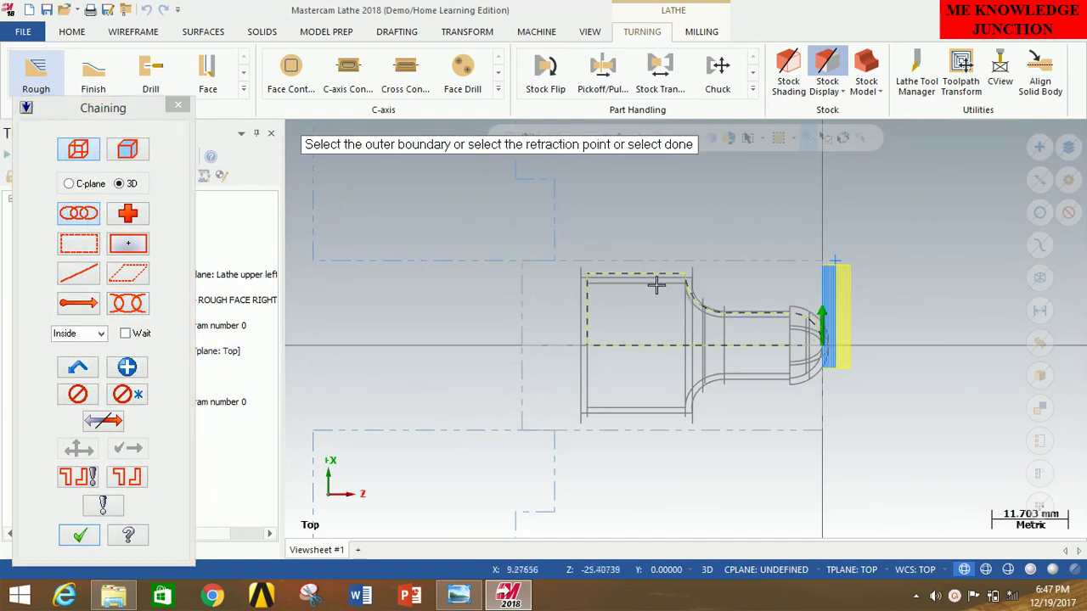
click(618, 276)
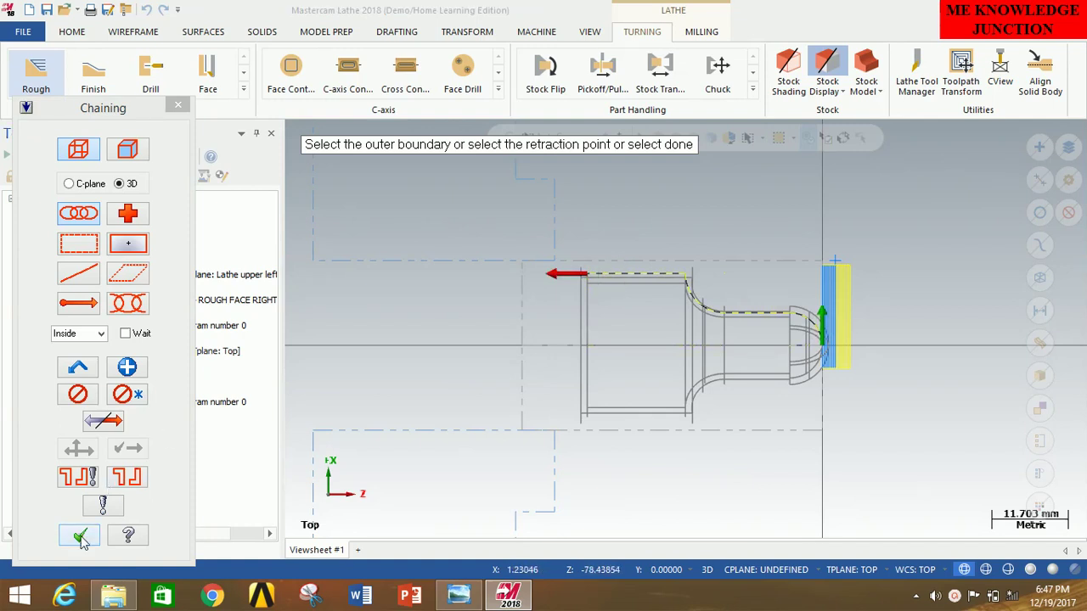
click(79, 535)
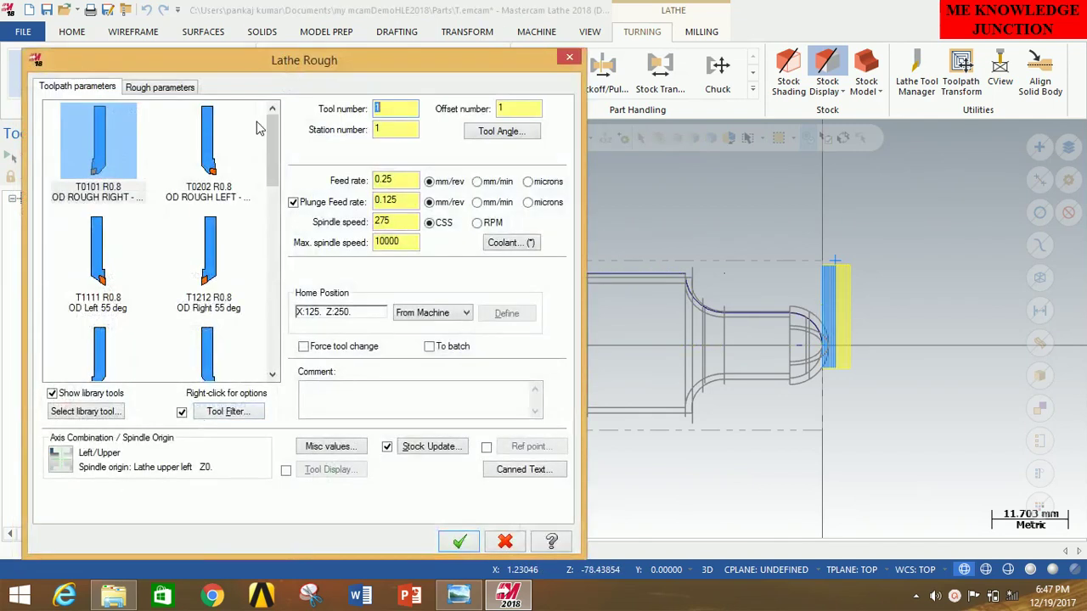
Create the Lathe Rough toolpath with the T0101 tool and stock recognition set to Use stock for outer boundary
click(177, 92)
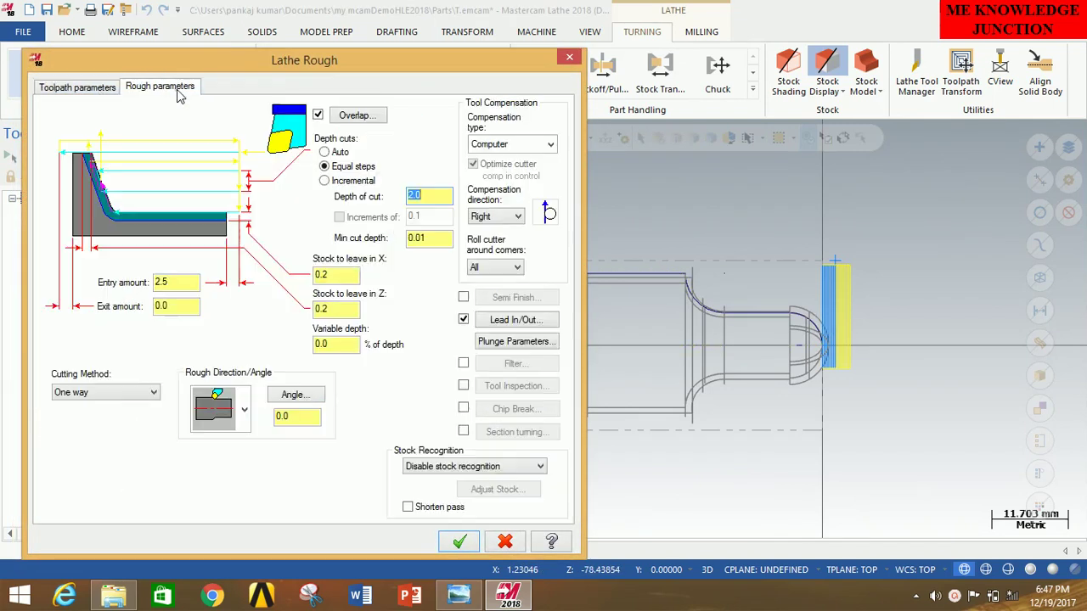
click(440, 475)
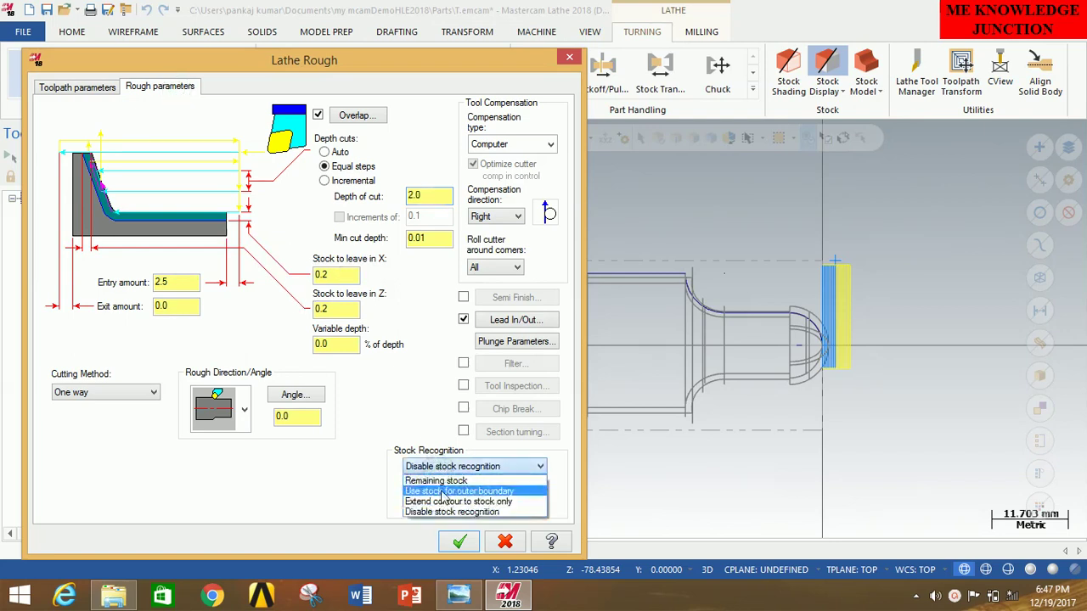
click(443, 492)
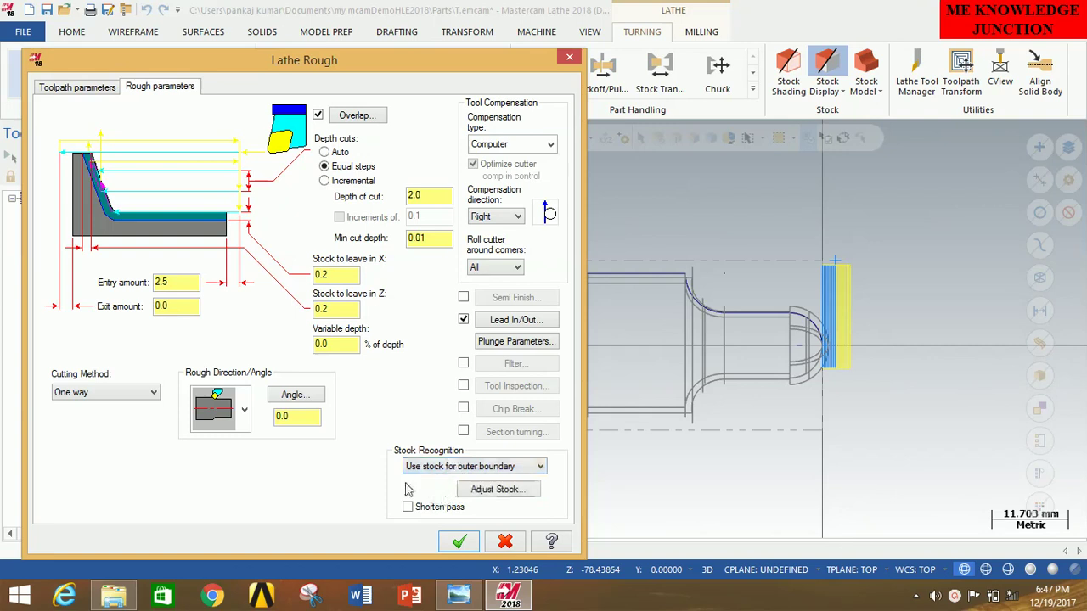
click(459, 542)
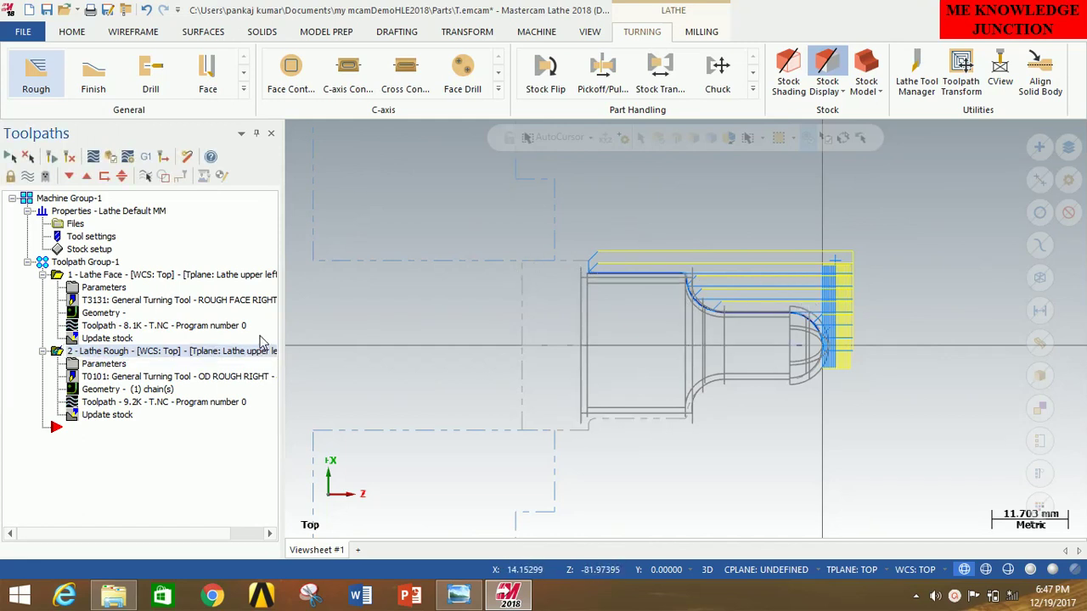
Chain the same upper profile for a Finish toolpath, from the nose arc to the rear end of the large diameter
click(94, 74)
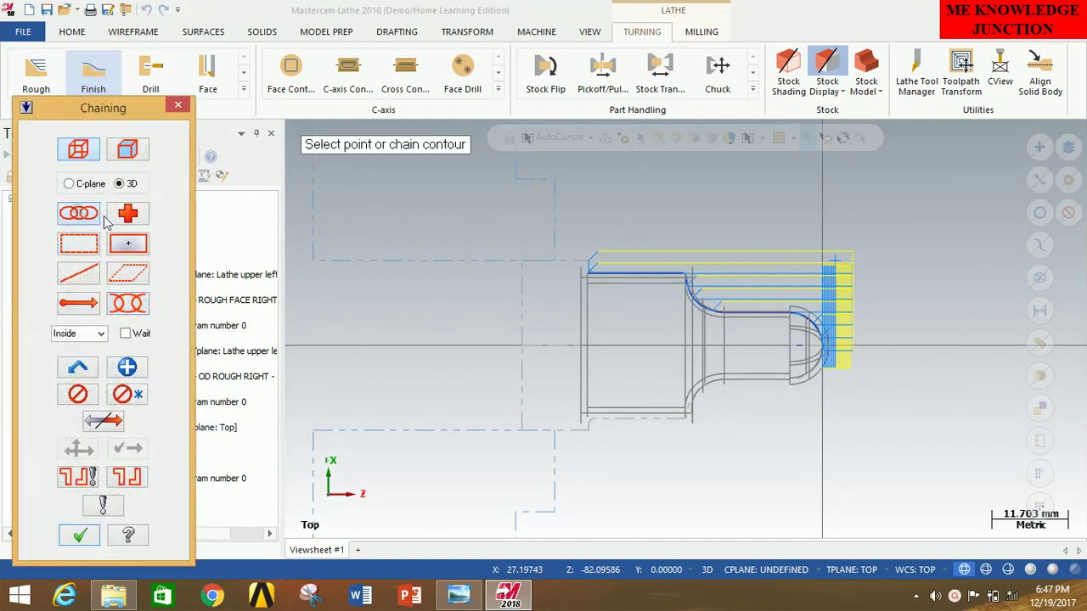
scroll(807, 343, up, 4)
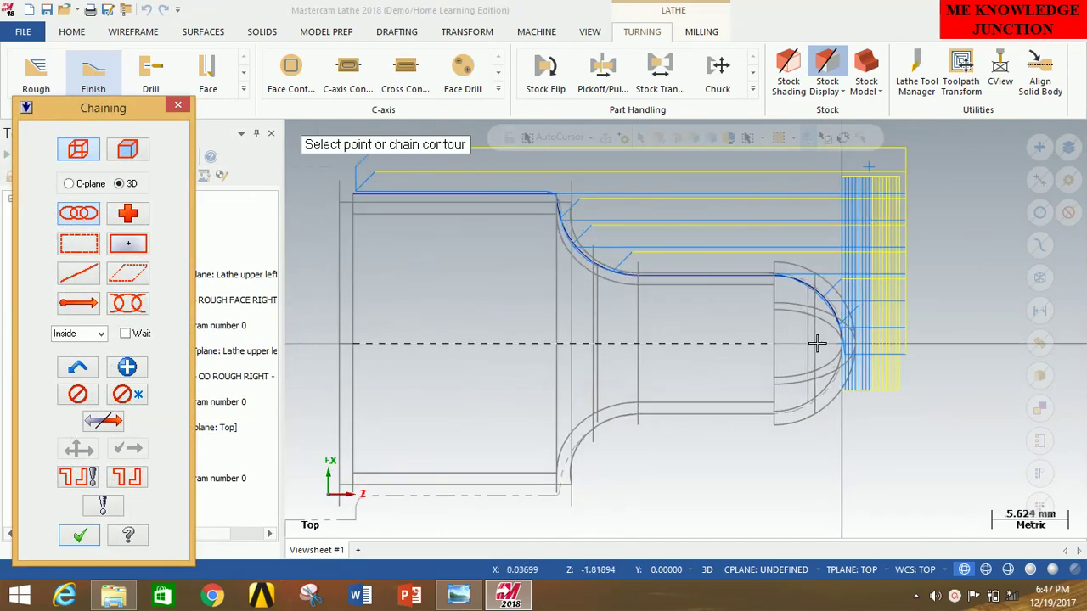
click(839, 330)
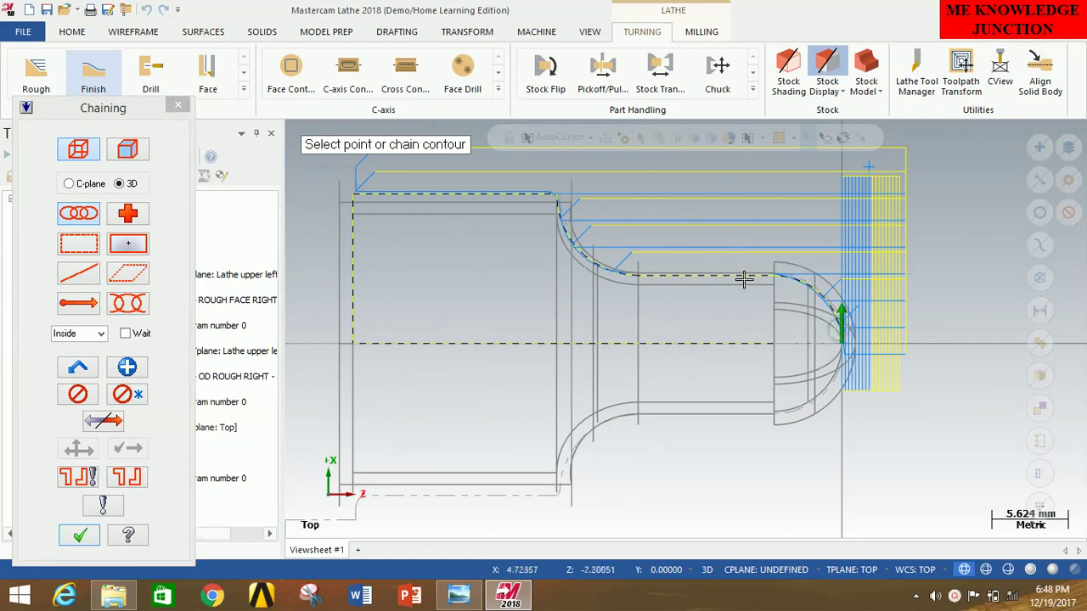
click(377, 195)
click(75, 543)
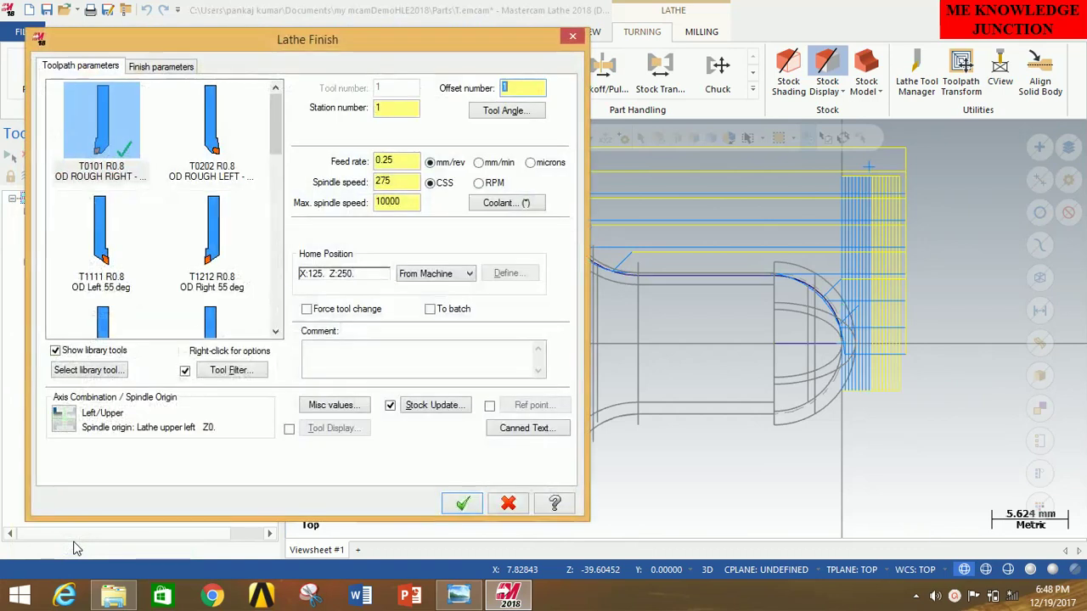
Choose the T2121 OD finish right 35-degree tool and set its home position to X0, Z0 at the part's nose
drag(278, 126, 280, 170)
click(93, 170)
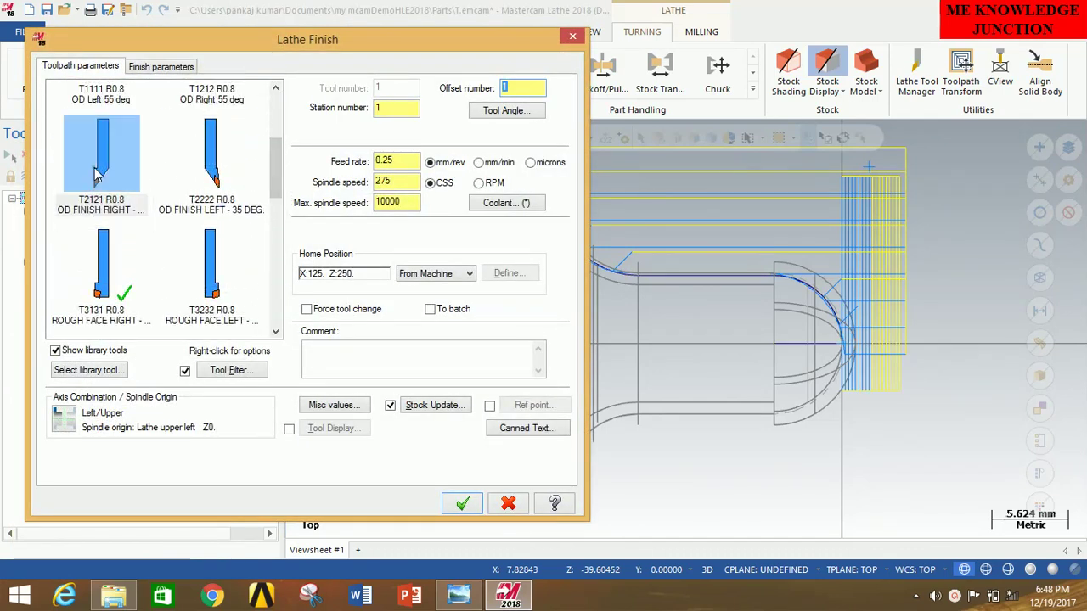
double_click(96, 174)
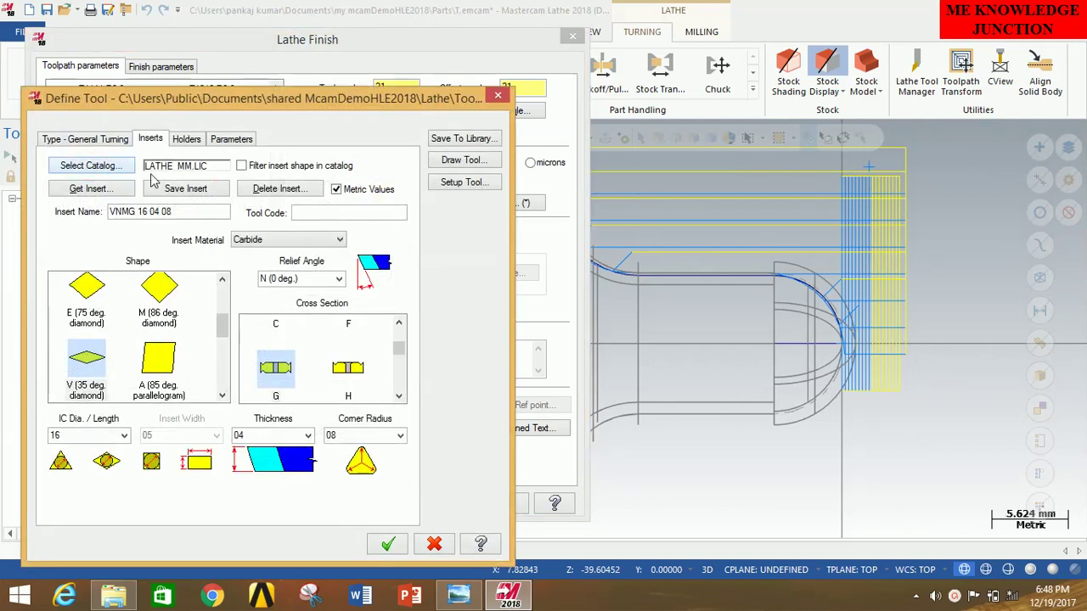
click(464, 182)
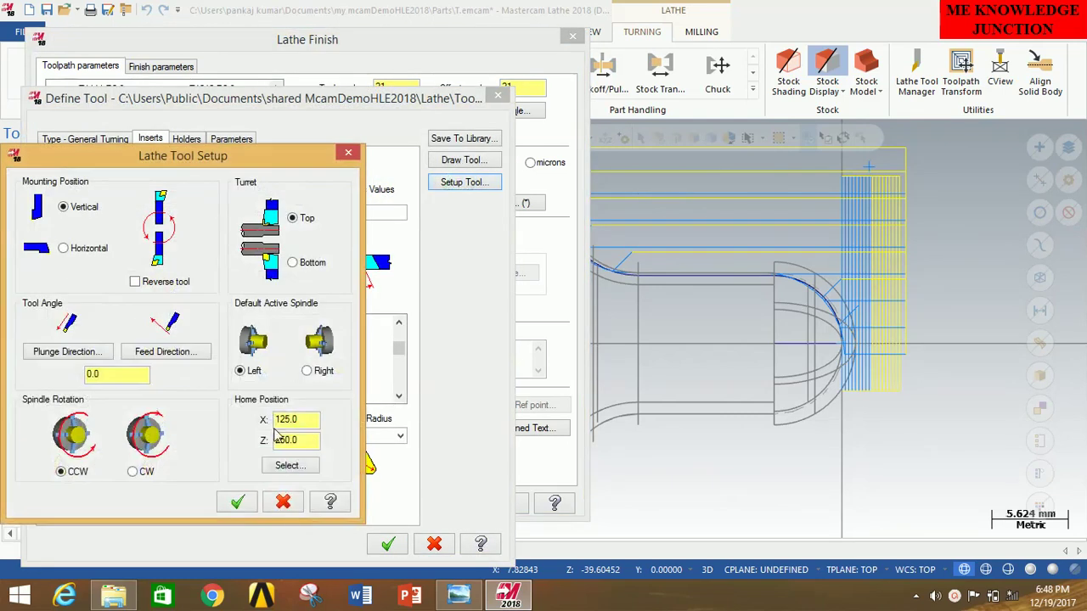
click(287, 466)
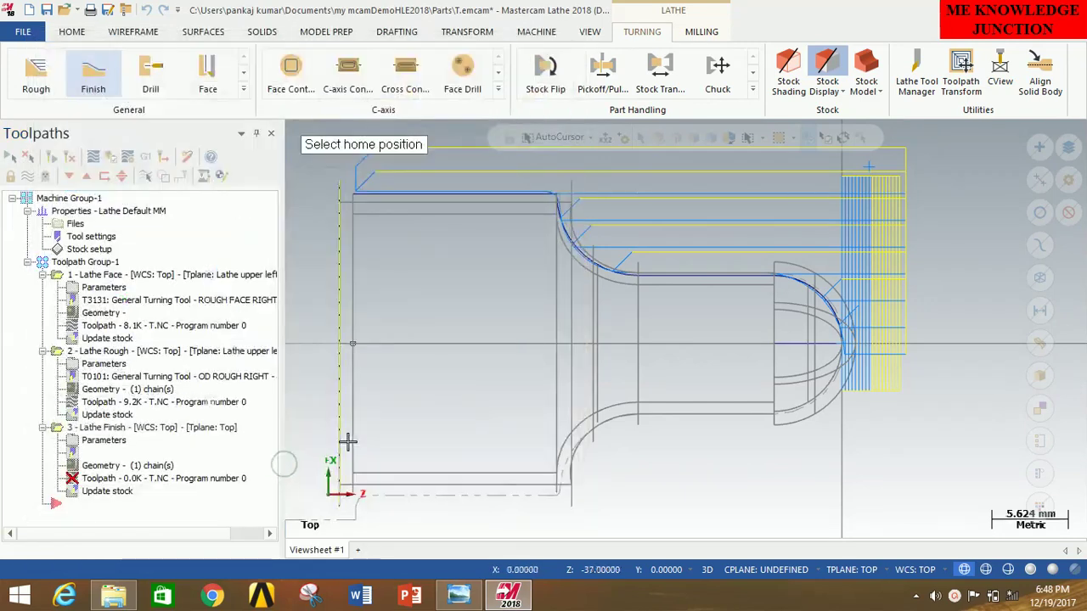
click(851, 352)
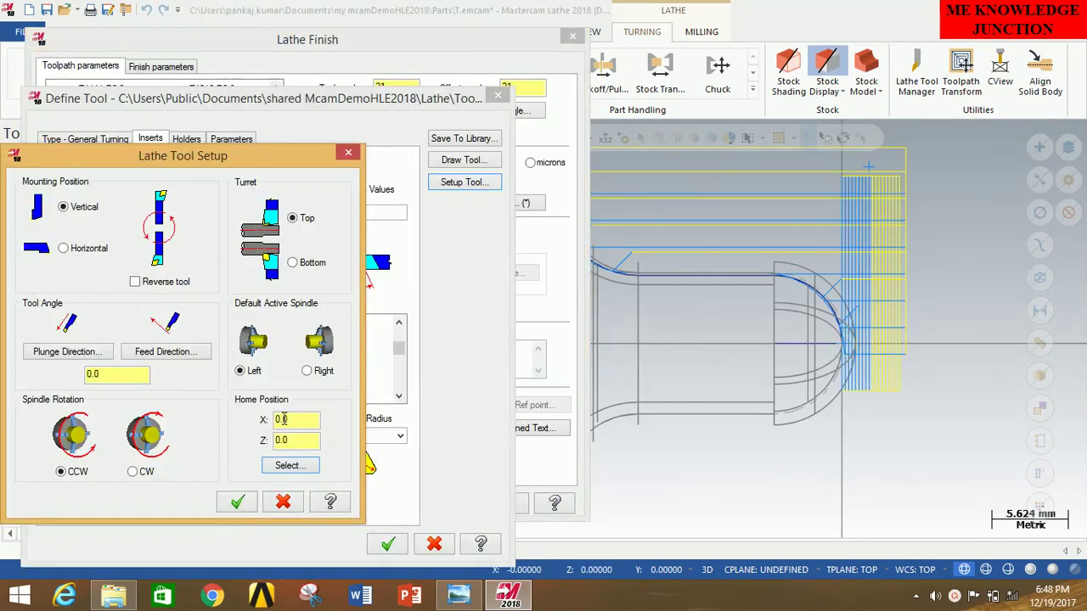
click(238, 503)
click(386, 543)
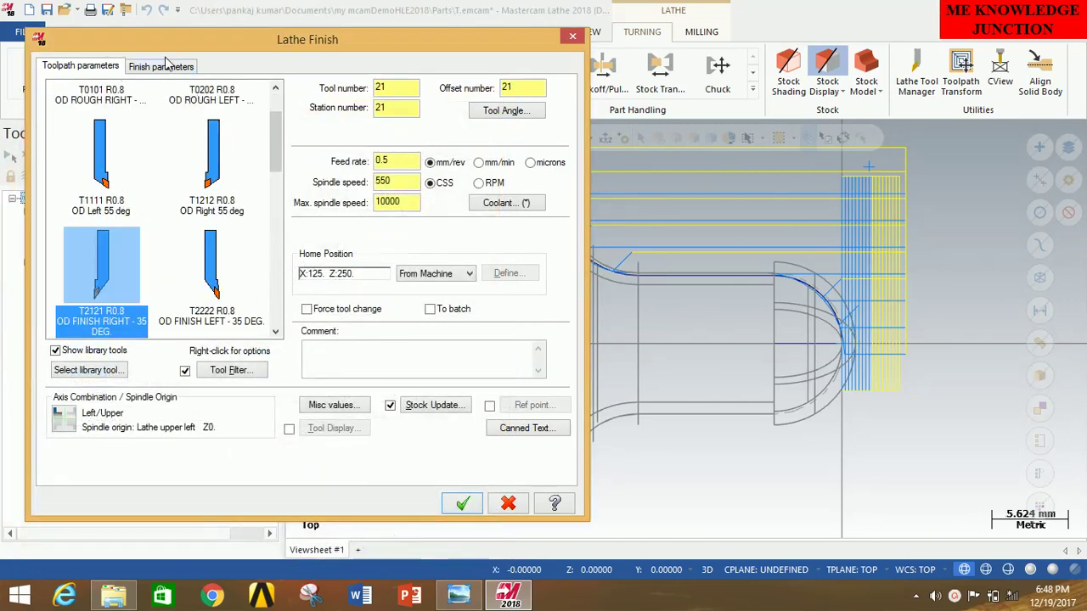
Set the finish stepover to 0.25 with 4 finish passes and create the Lathe Finish toolpath
click(162, 65)
click(271, 179)
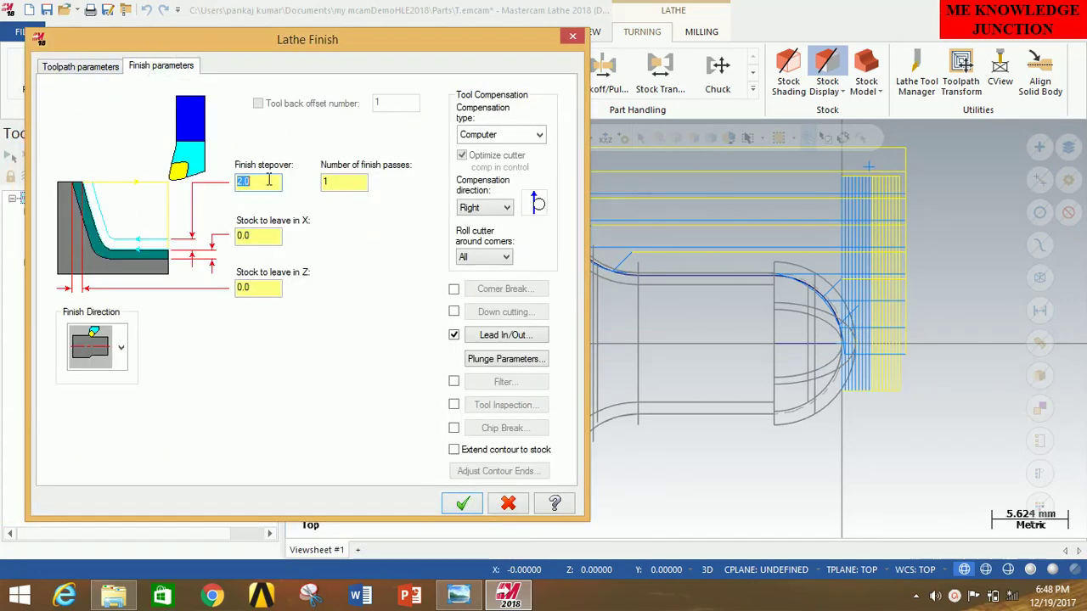
text(0.25)
double_click(348, 180)
text(4)
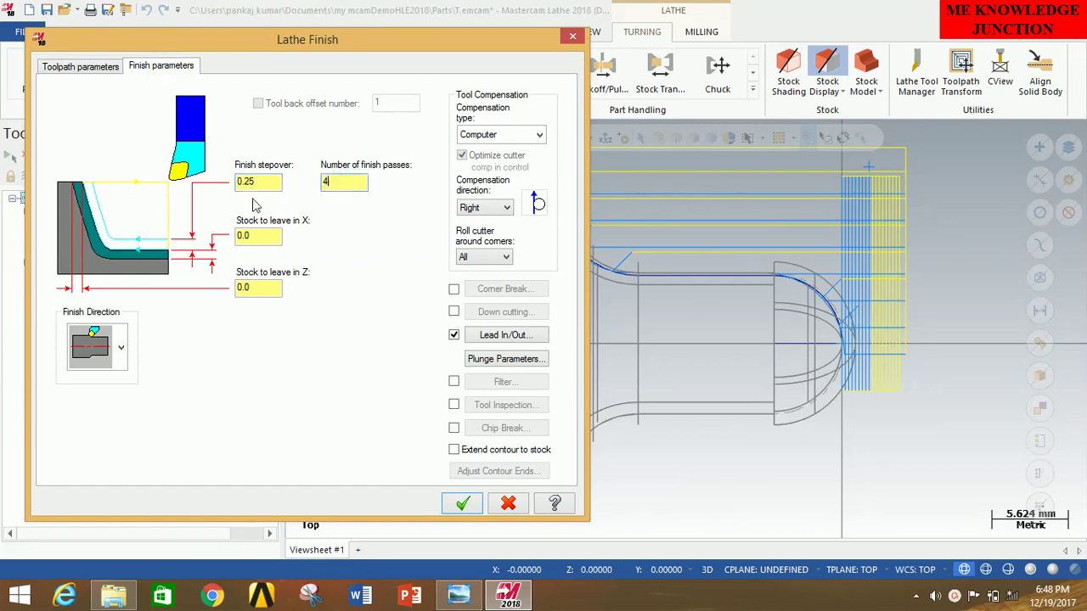
click(463, 505)
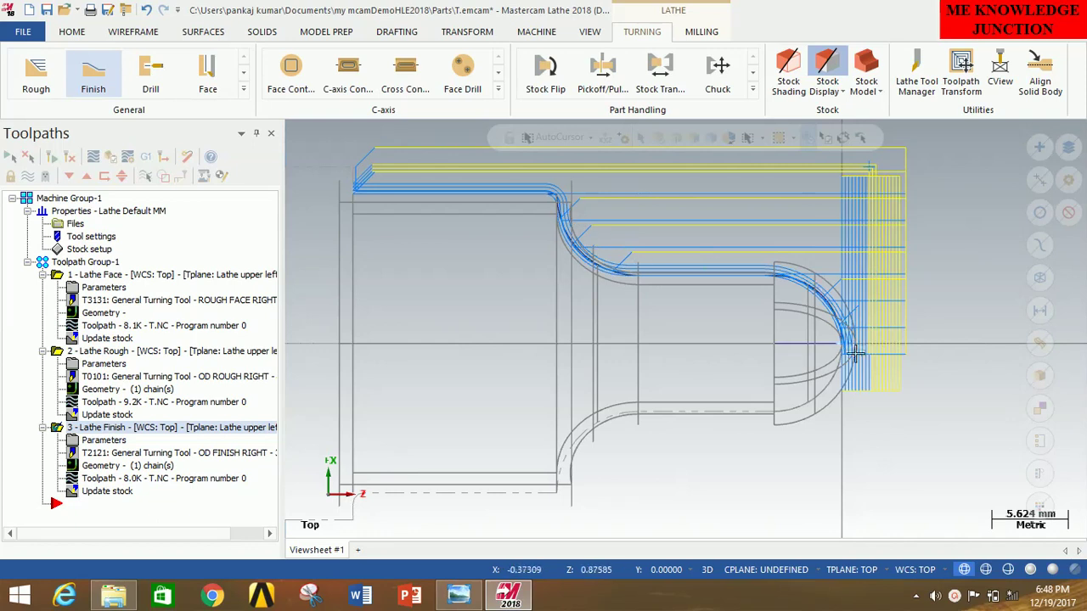
Select all operations in Toolpath Group-1 and verify them in the simulator
scroll(708, 334, down, 1)
scroll(738, 336, down, 4)
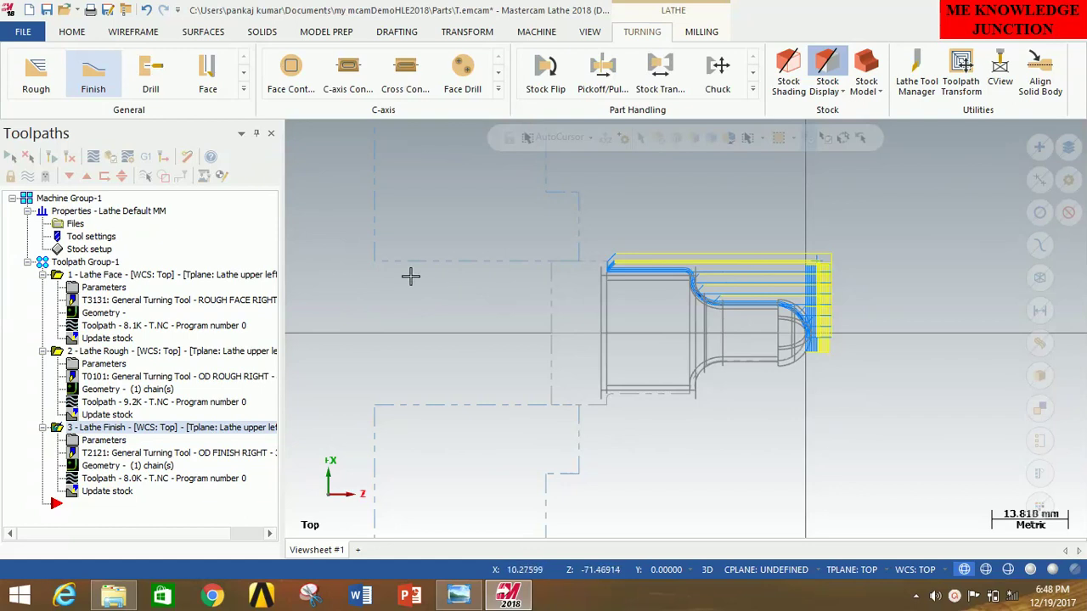
click(74, 265)
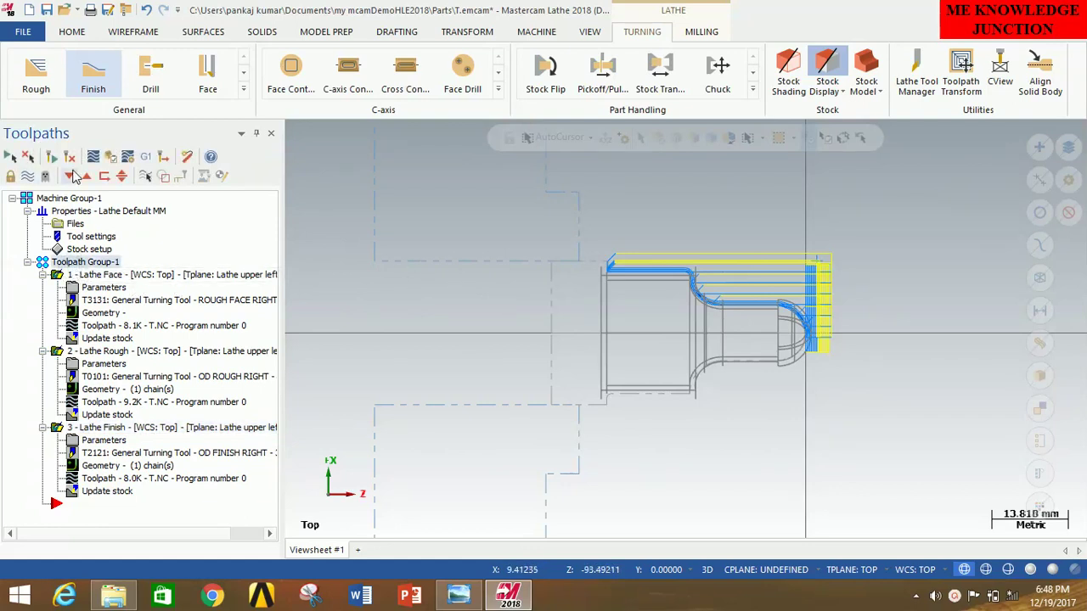
click(52, 157)
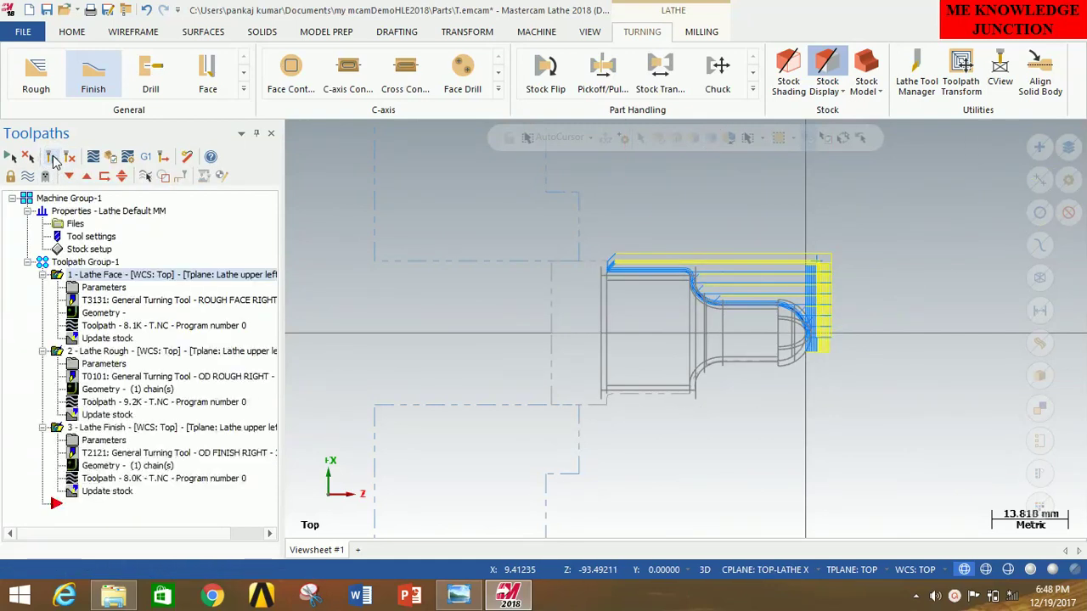
click(111, 159)
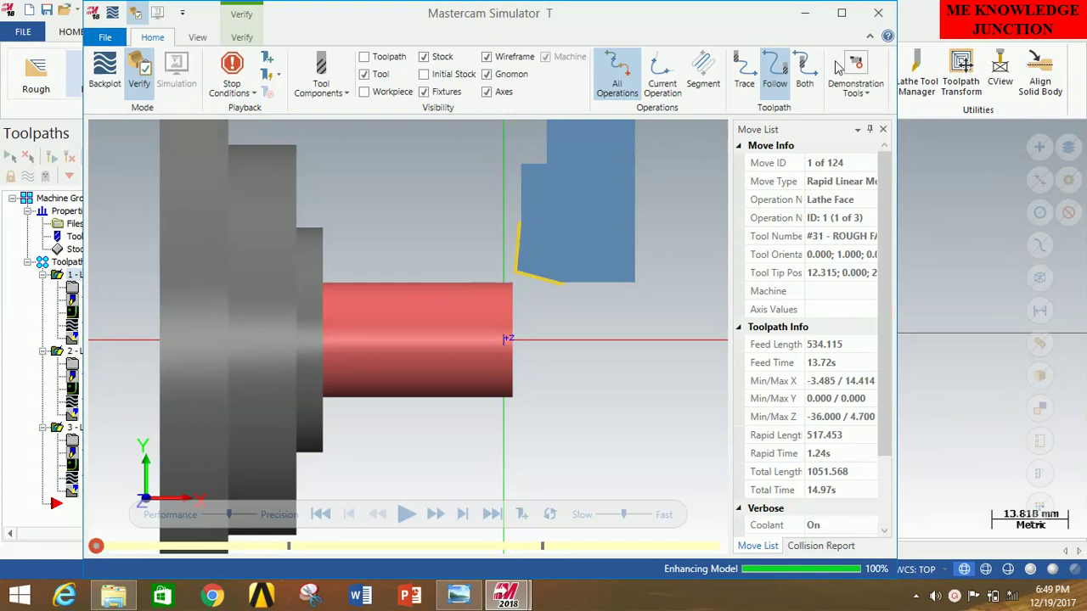
Maximize the simulator window and show the chuck, stock and facing tool in an isometric view
click(842, 14)
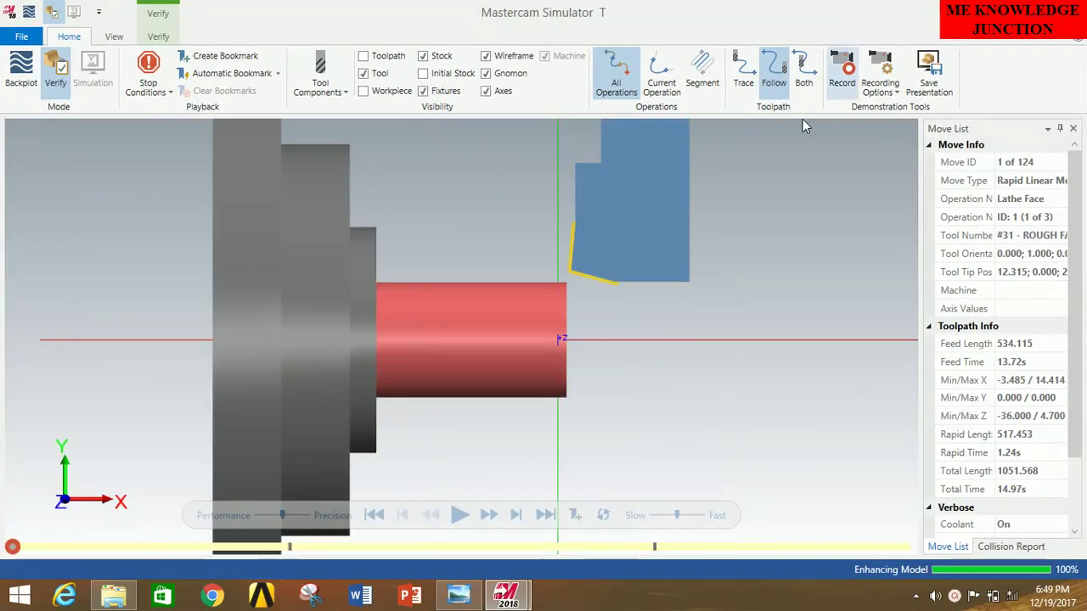
right_click(746, 209)
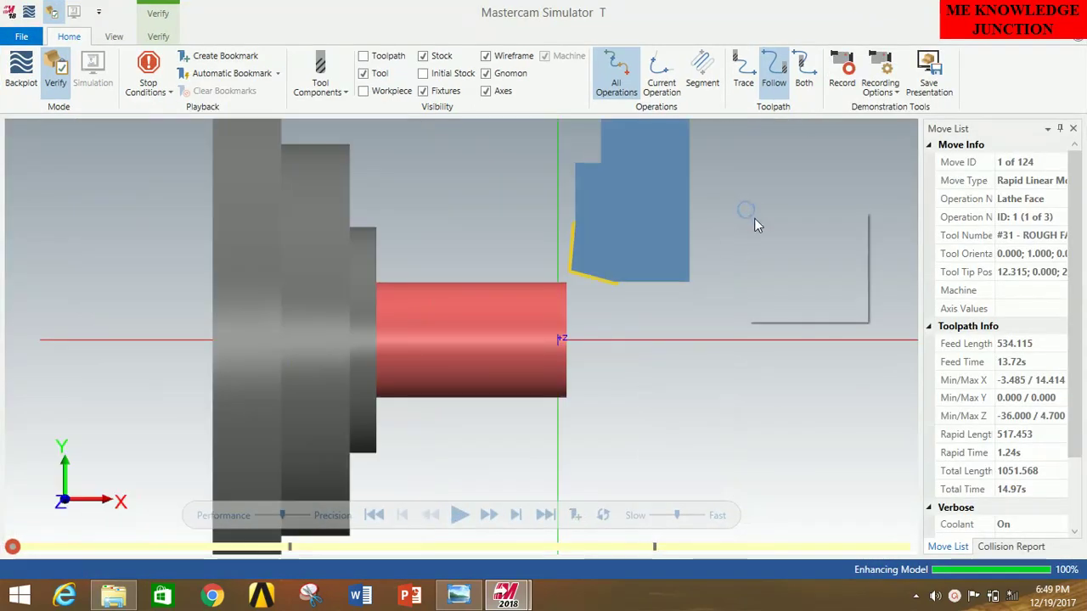
click(793, 311)
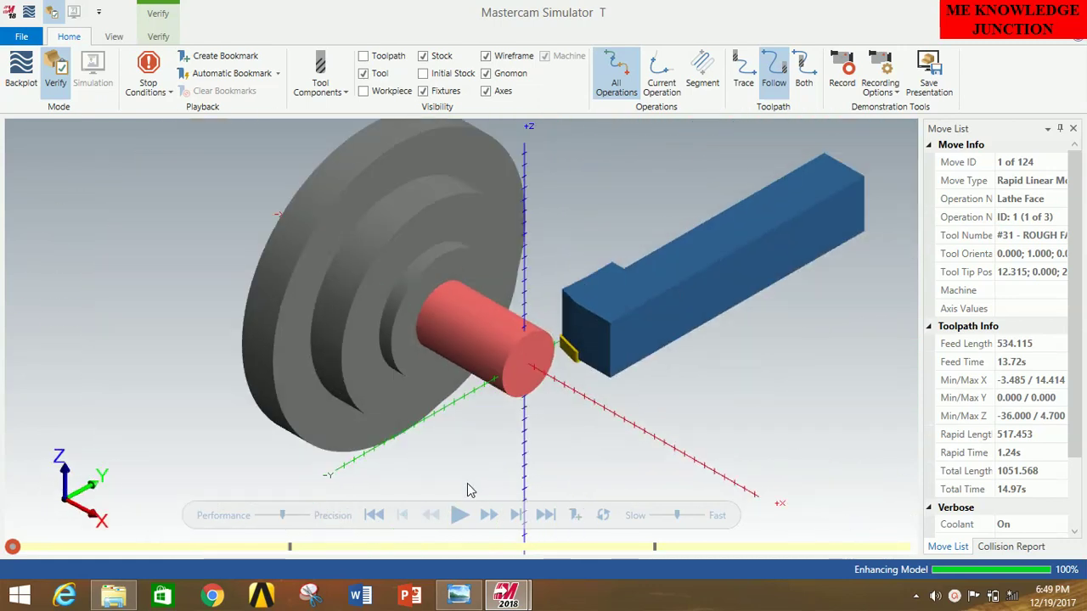
scroll(471, 491, down, 1)
scroll(435, 363, up, 1)
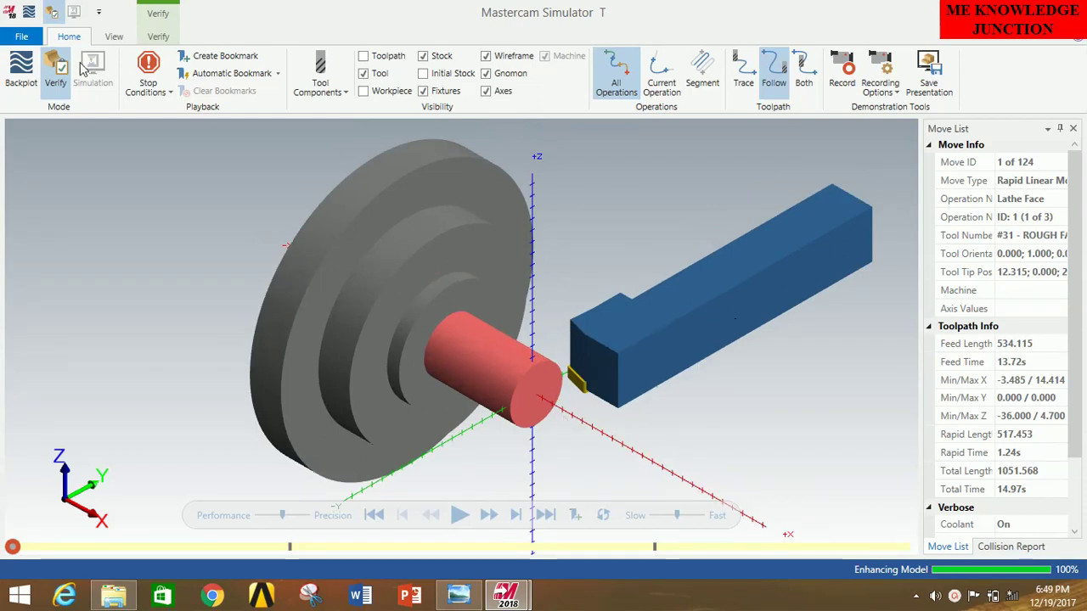
Turn on Color Loop for the operations and run the verification of the face, rough and finish toolpaths through the last move
click(169, 37)
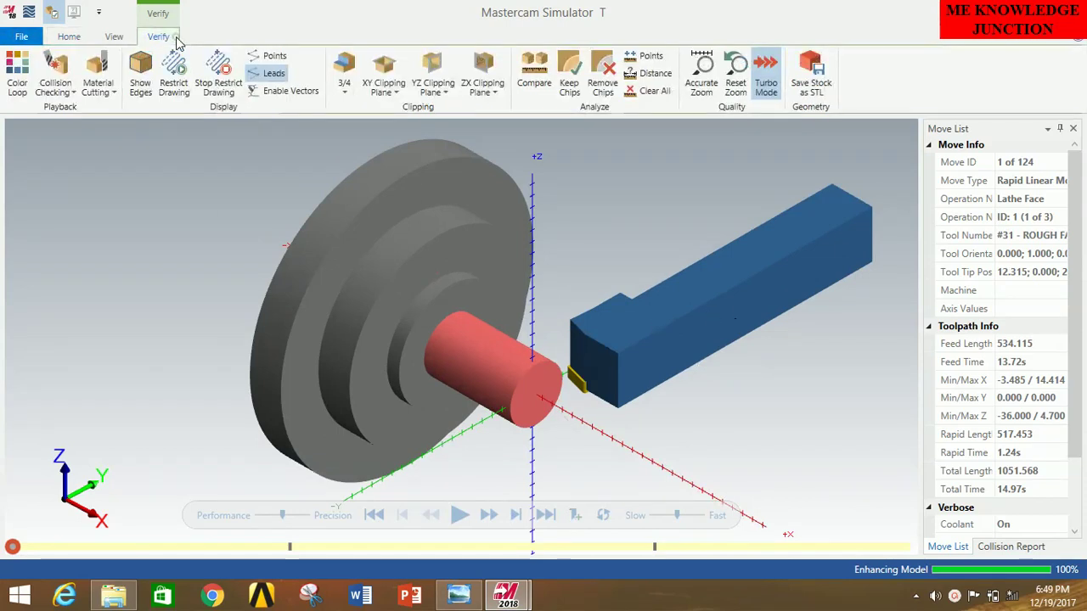
click(17, 72)
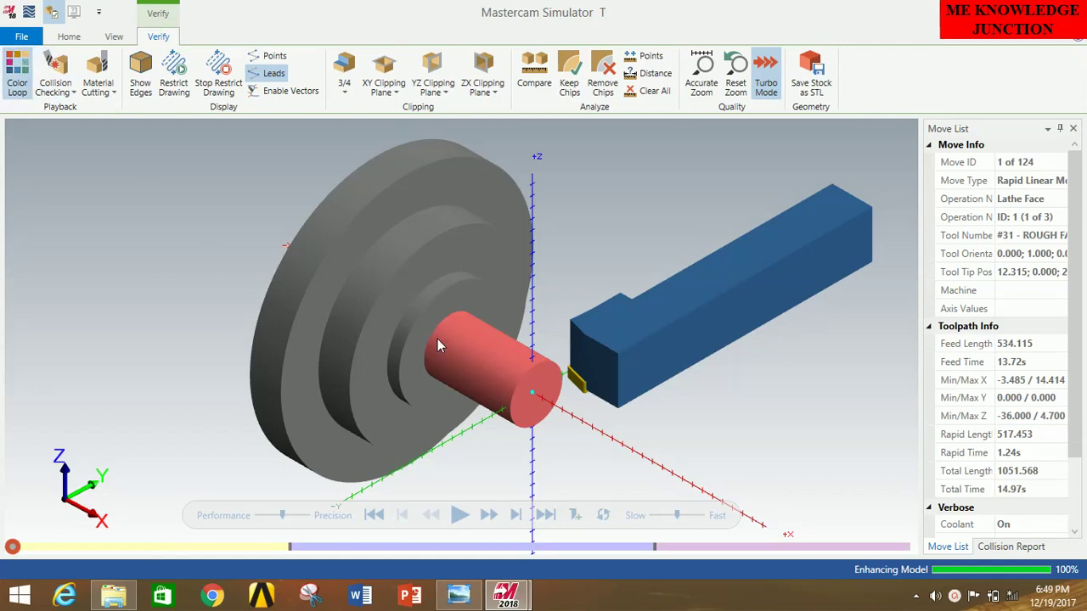
click(459, 515)
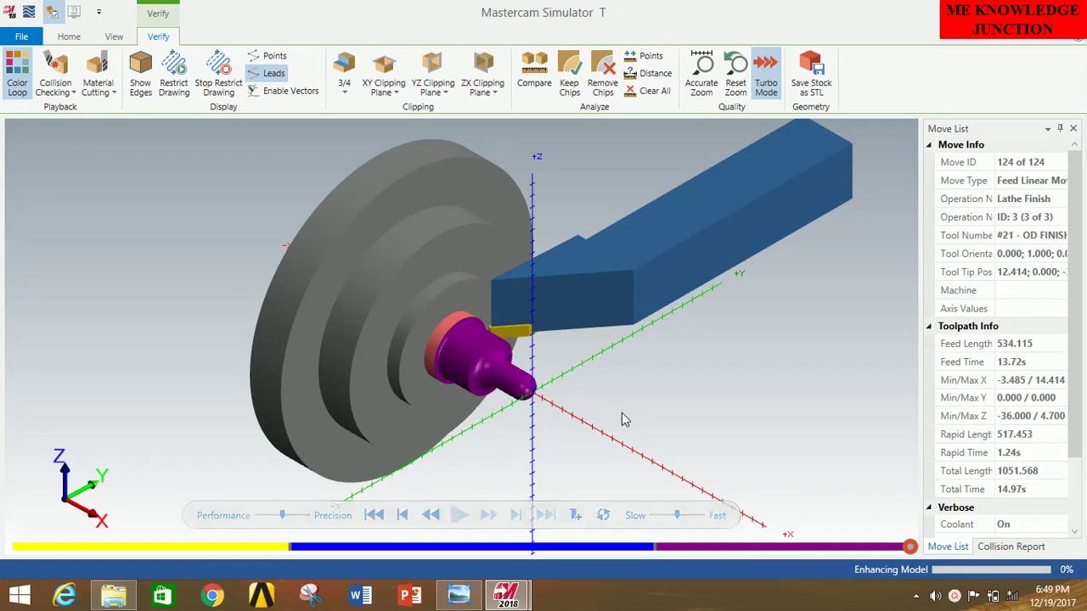
scroll(409, 372, up, 1)
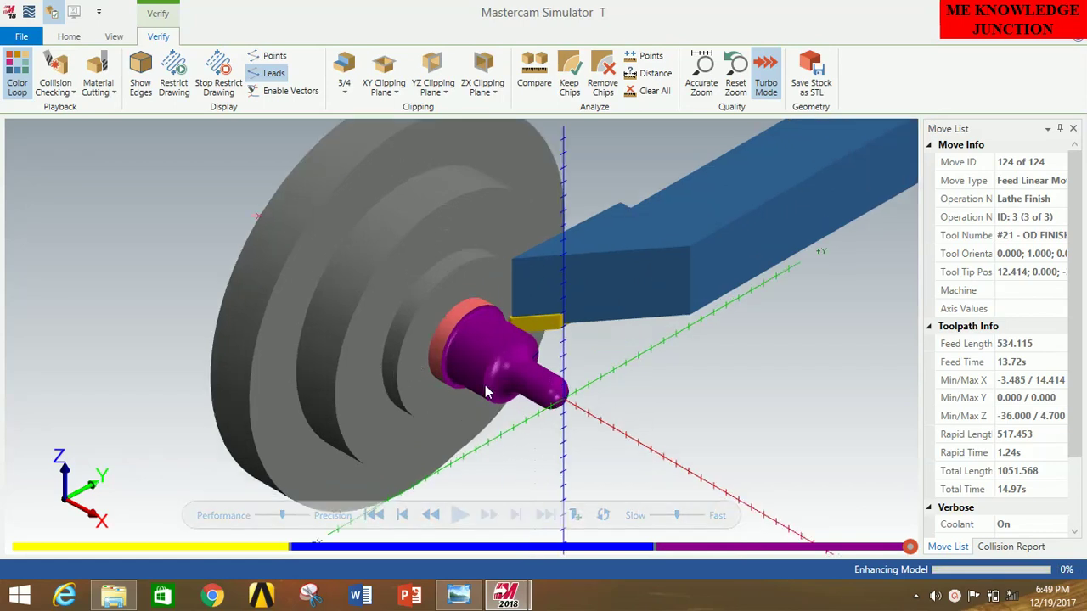
scroll(485, 387, down, 1)
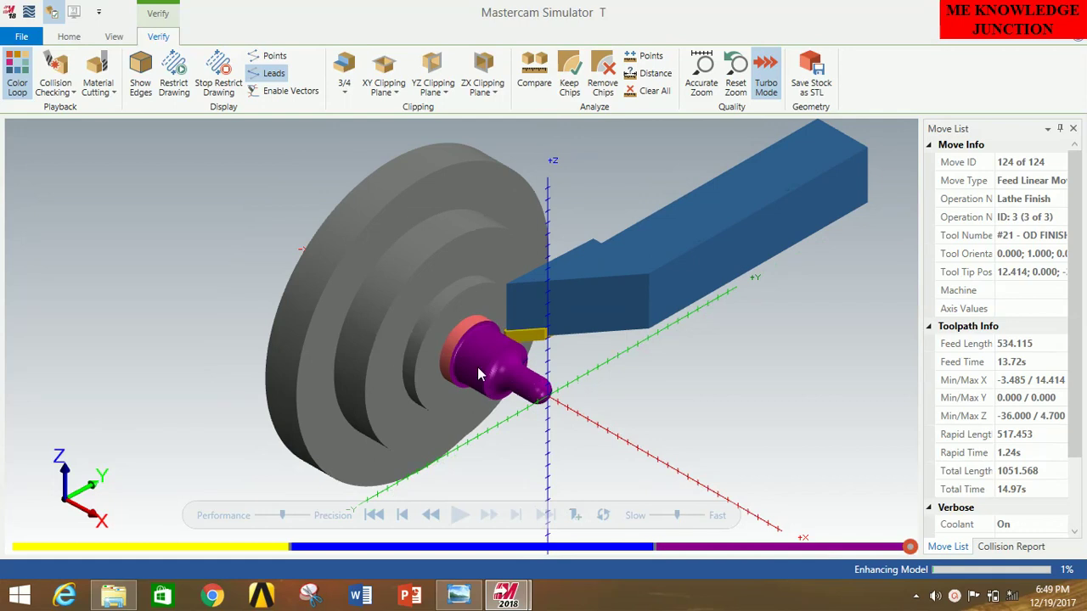